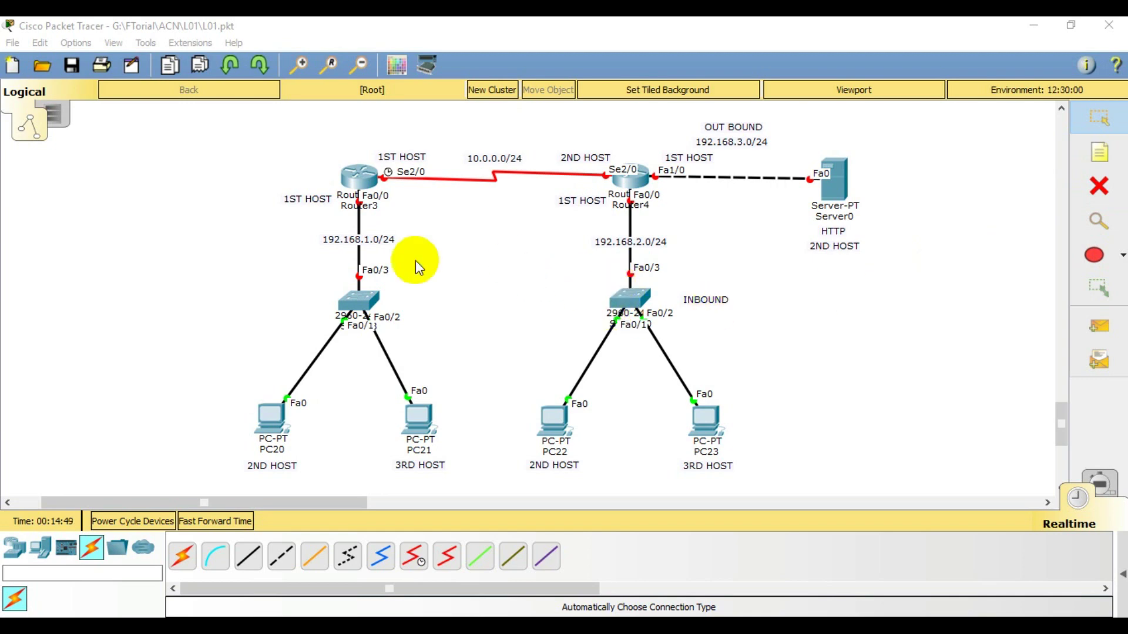
Edit the 192.168.1.0/24, 10.0.0.0/24 and 192.168.2.0/24 subnet notes on the topology.
double_click(348, 241)
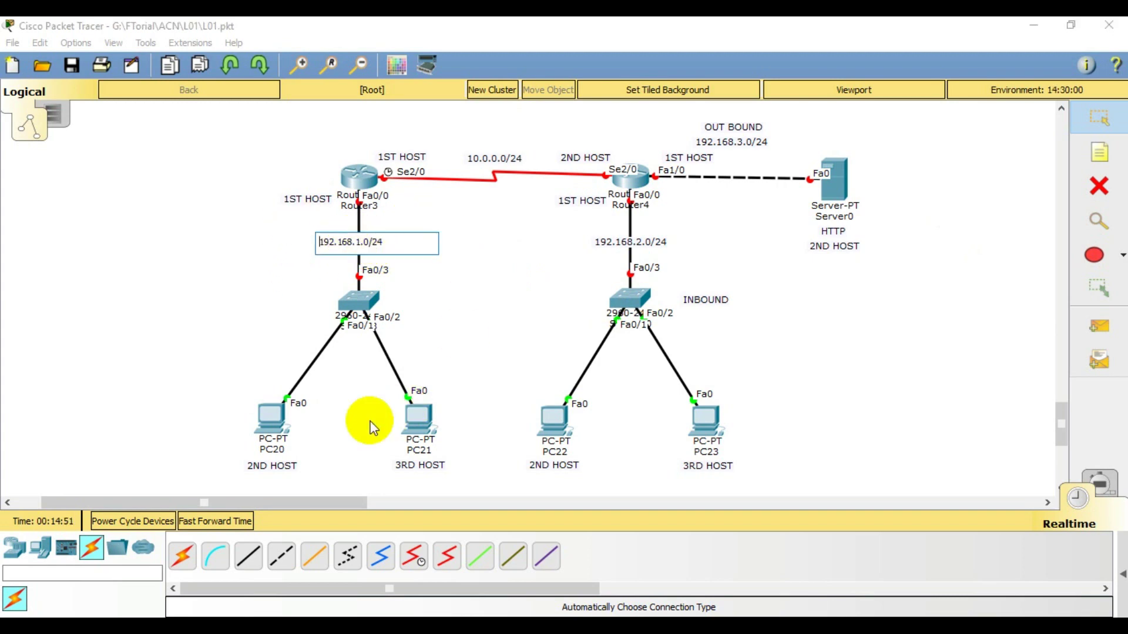
double_click(507, 159)
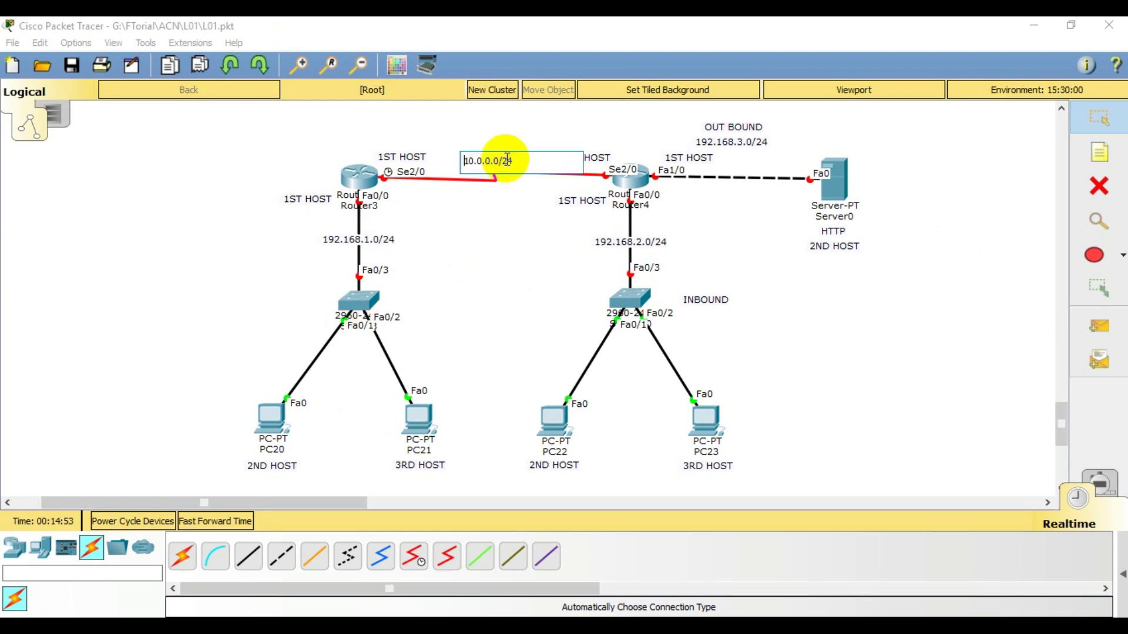
double_click(640, 242)
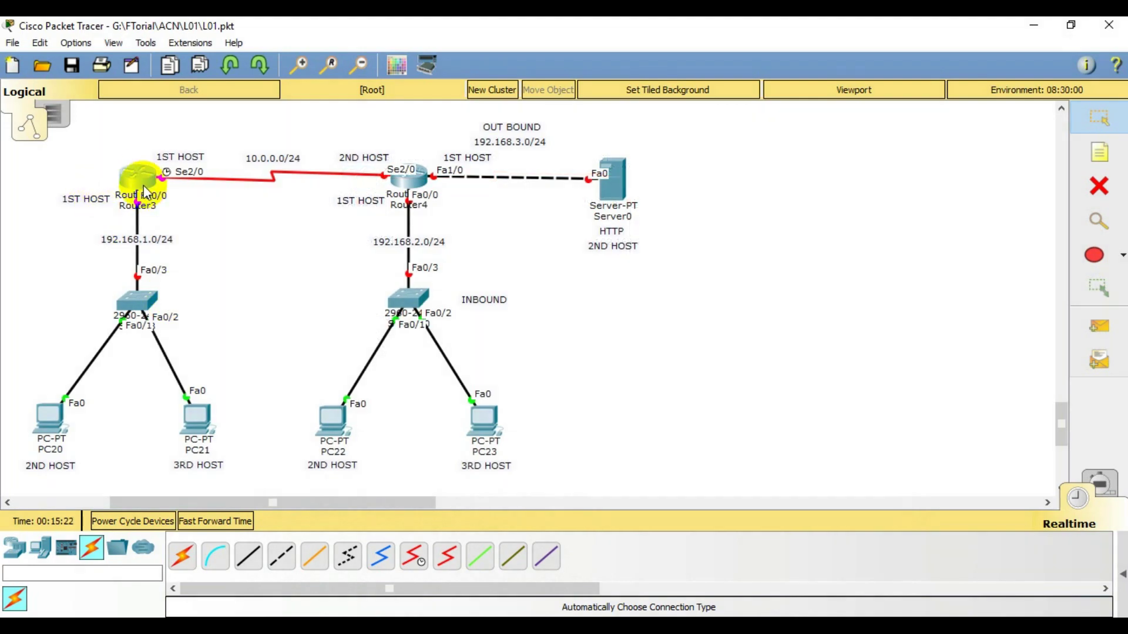
In Router3's CLI, decline the initial configuration dialog and enter global configuration mode.
left_click(143, 179)
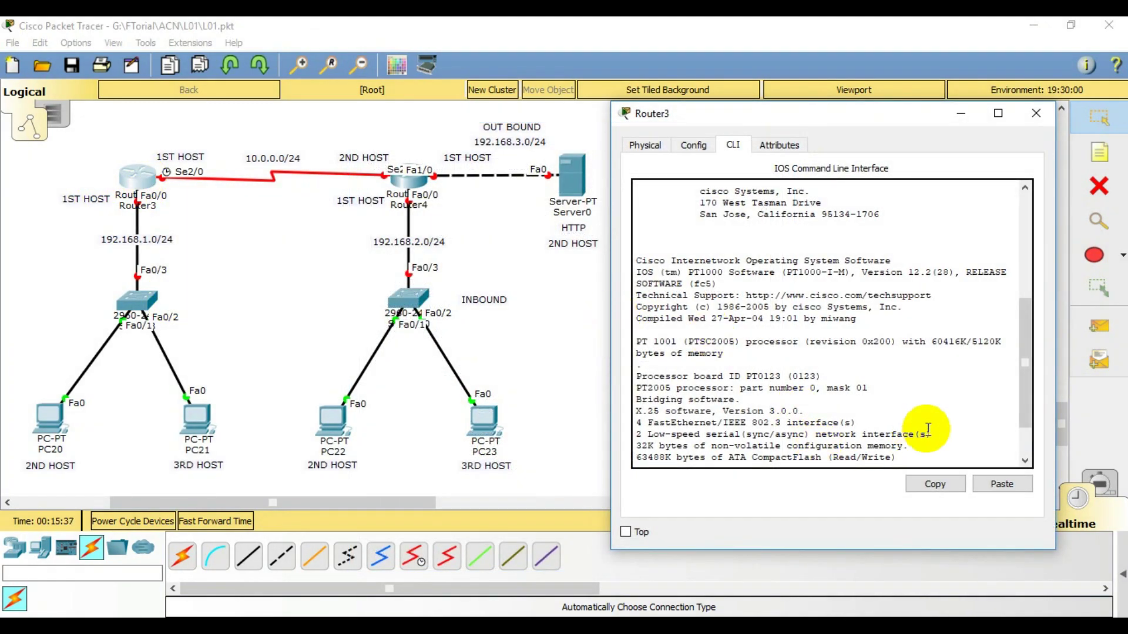
left_click_drag(1026, 405, 1023, 461)
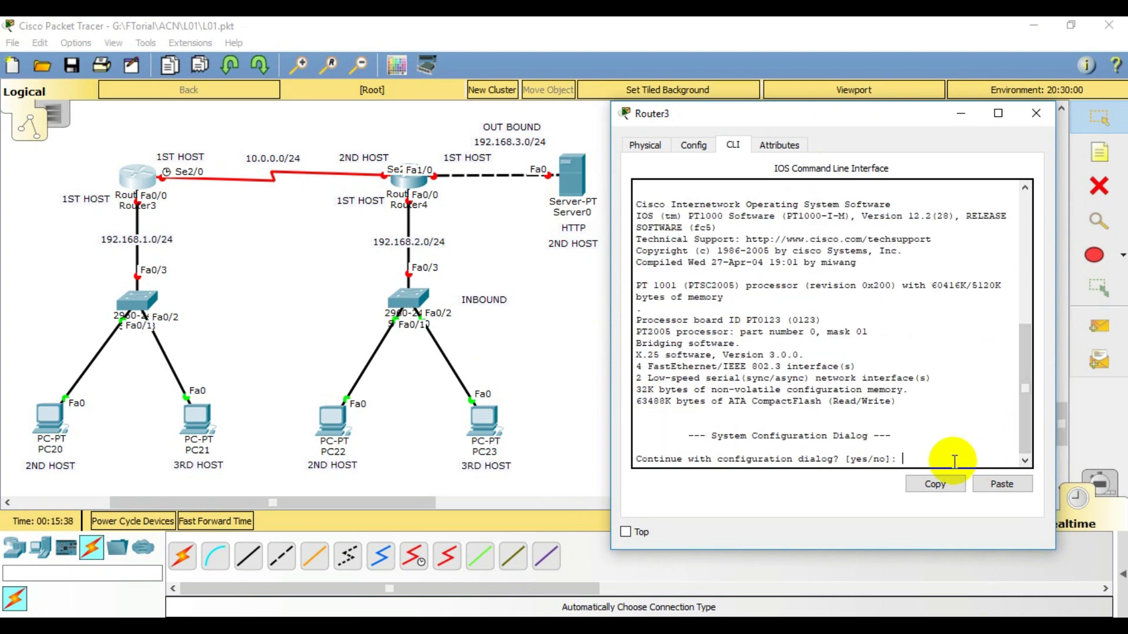
type("N")
key("Return")
key("Return")
type("EN")
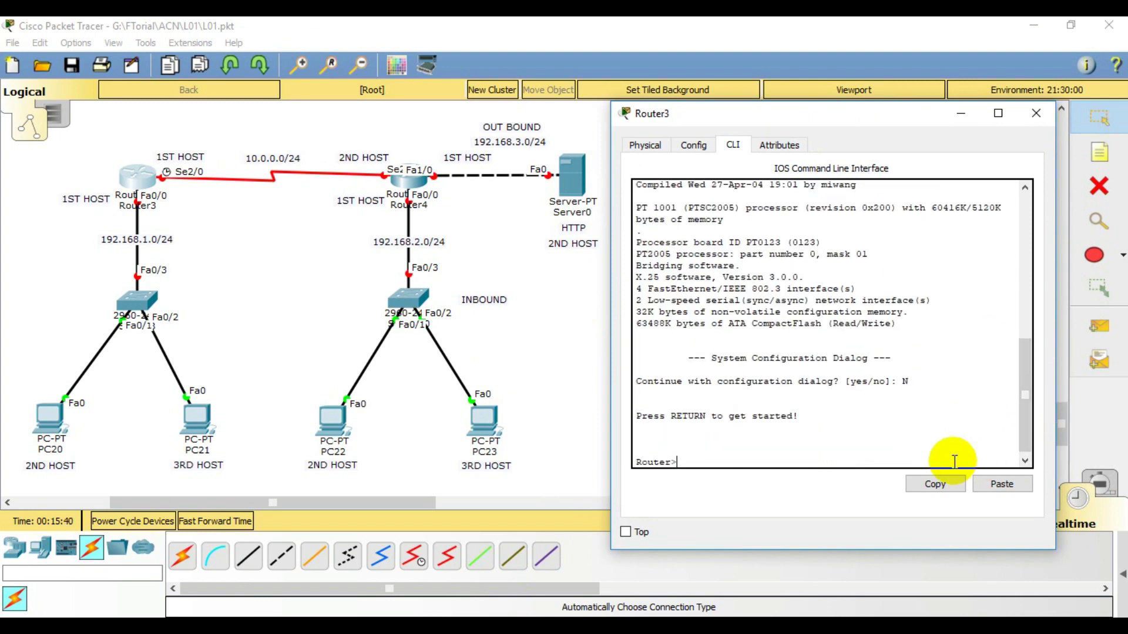
key("Return")
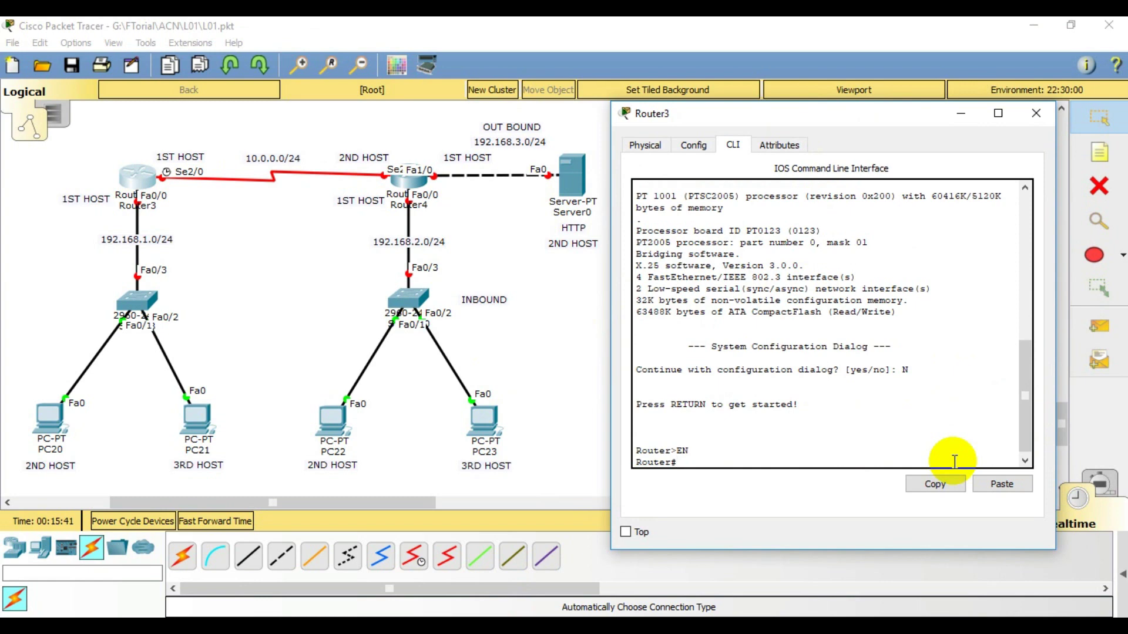
type("CONF T")
key("Return")
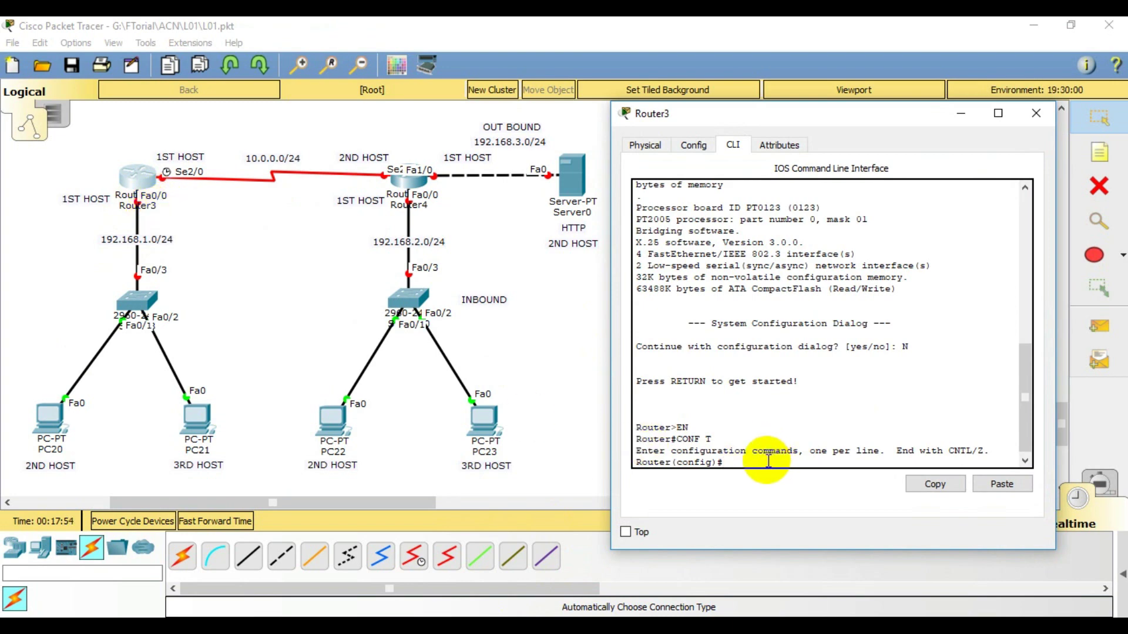
Assign FastEthernet0/0 the address 192.168.1.1 255.255.255.0 and bring it up with NO SH.
type("INT F0/0")
key("Return")
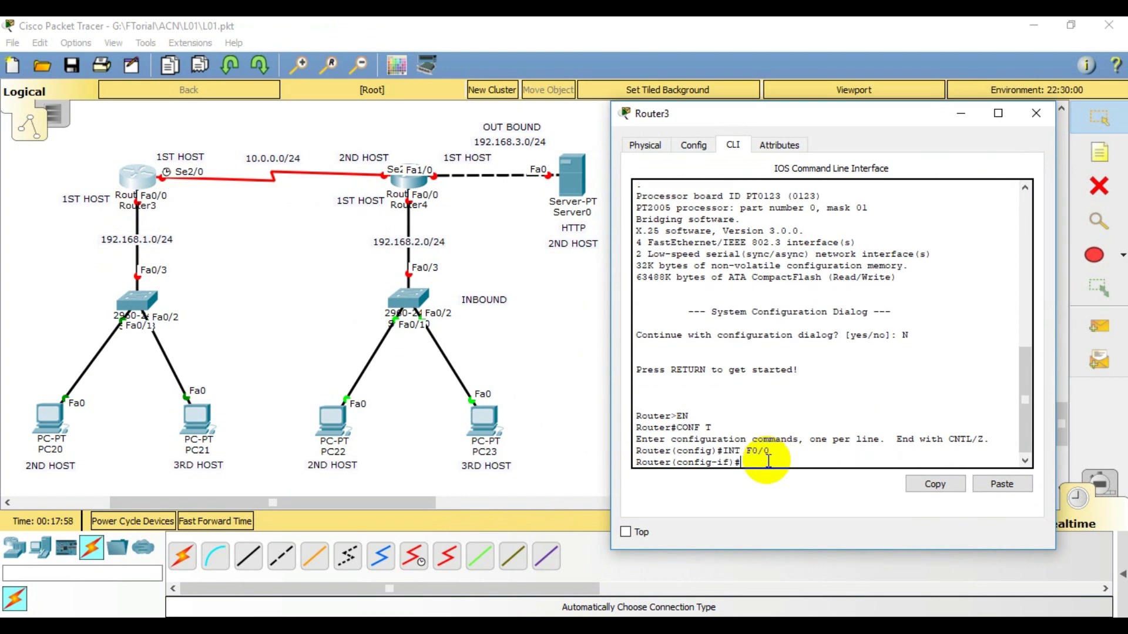
type("IP ADD")
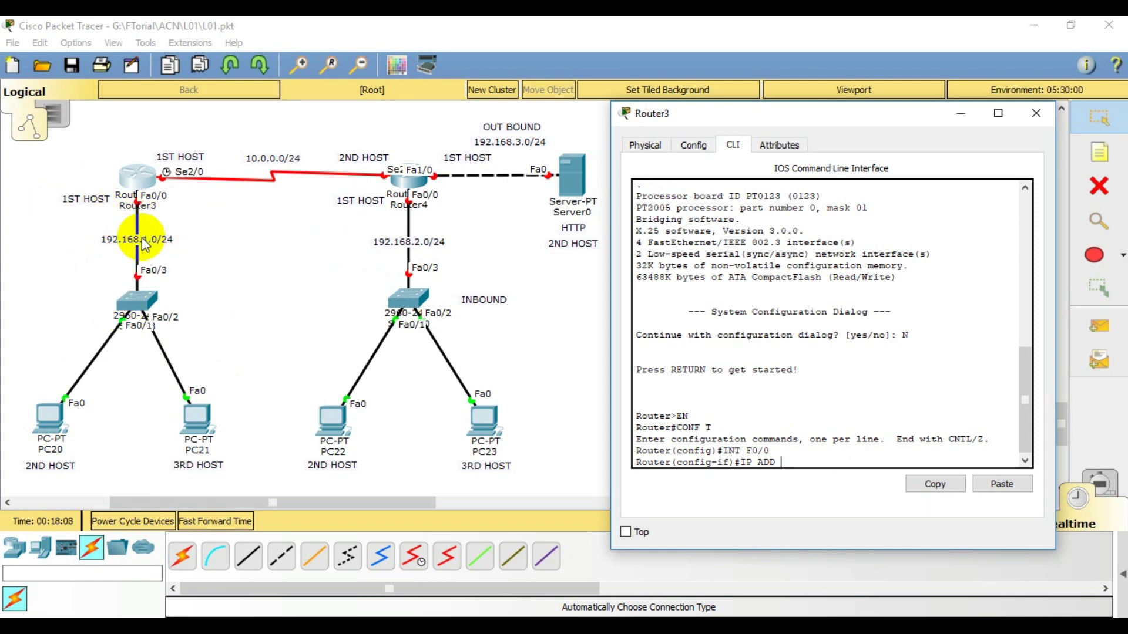
type("192.16")
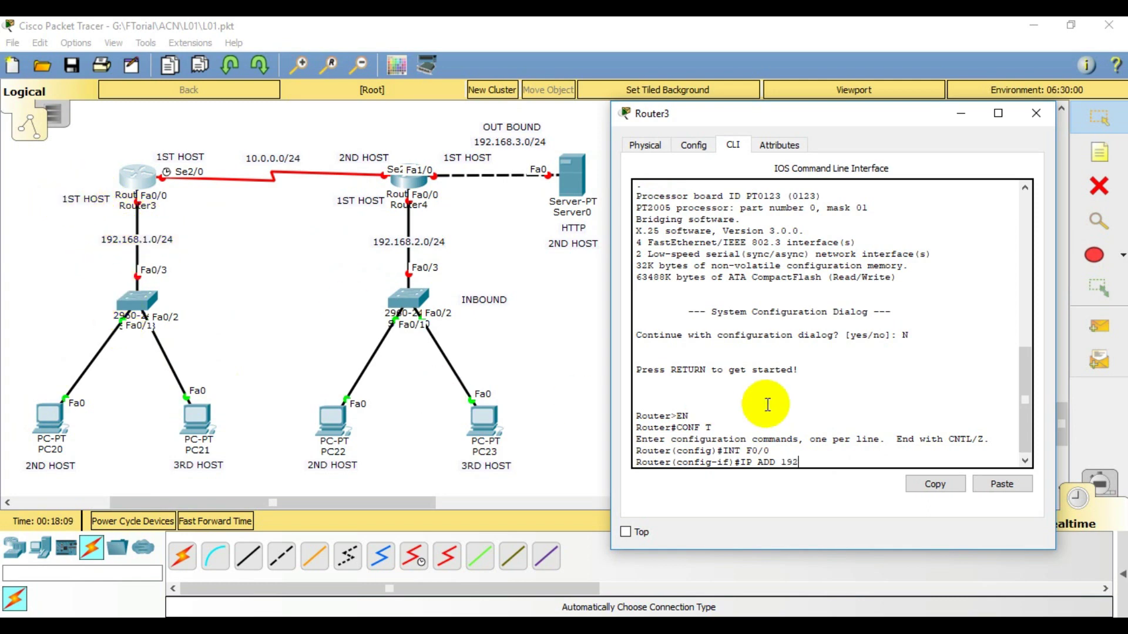
type("8.1.1 255.255.255.0")
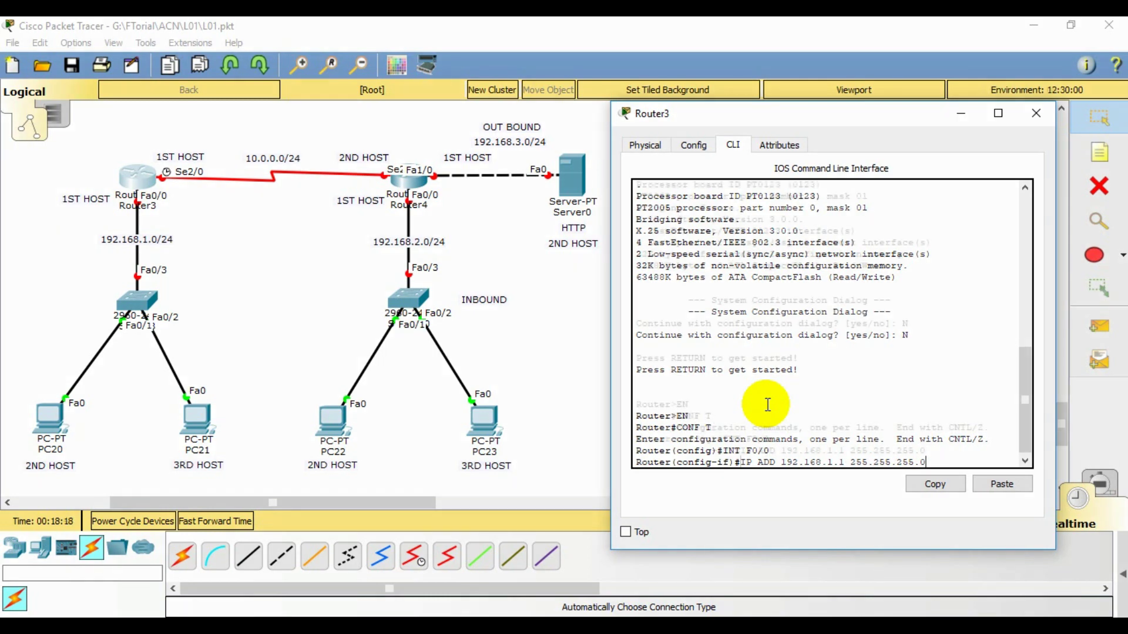
key("Return")
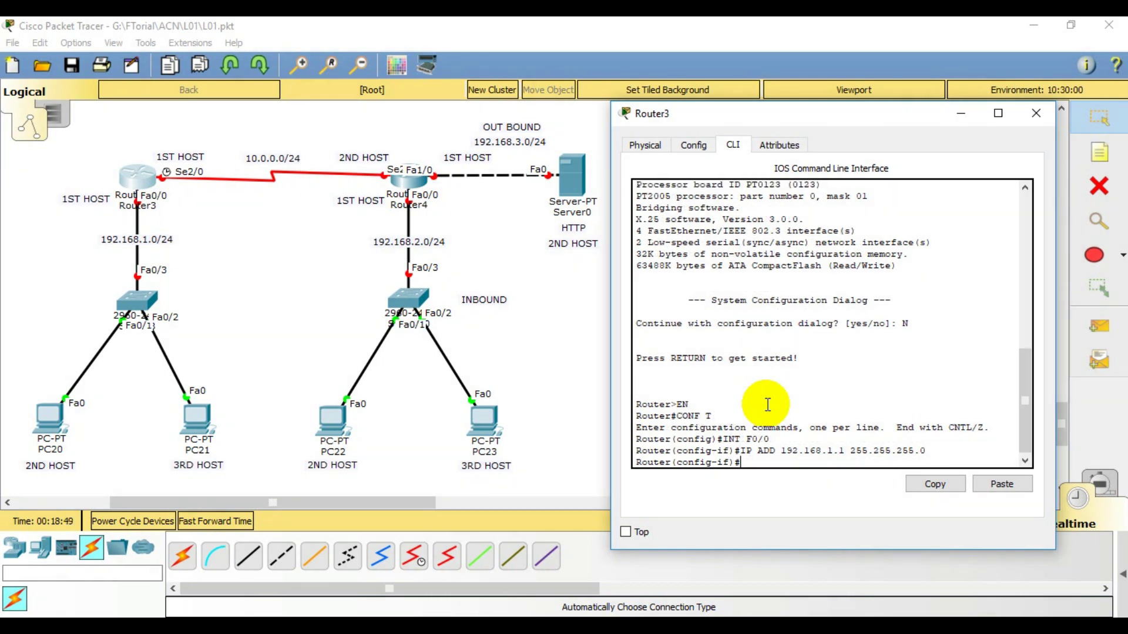
type("NO SH")
key("Return")
key("Return")
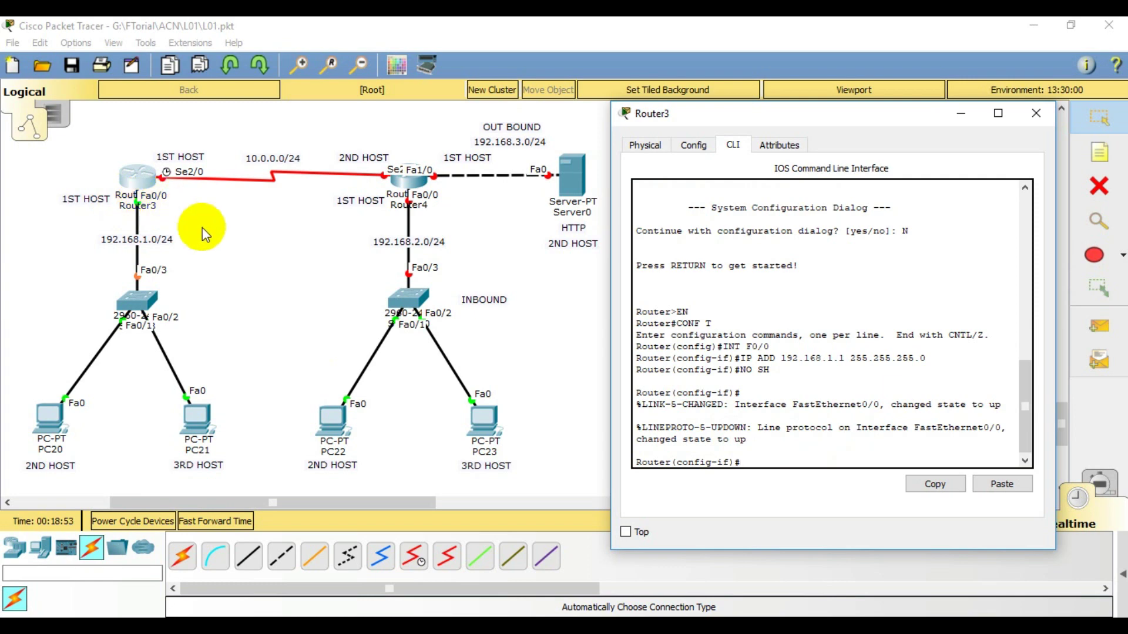
Set Router3's Serial2/0 to 10.0.0.1 255.255.255.0 and enable it with NO SH.
type("INT ")
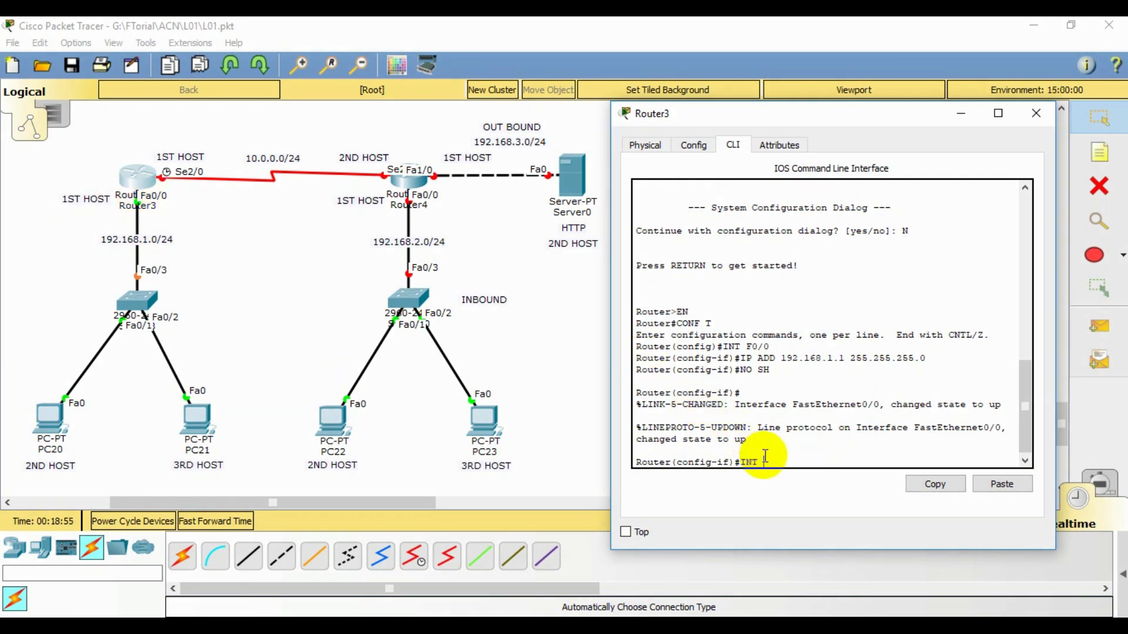
type("S2/0")
key("Return")
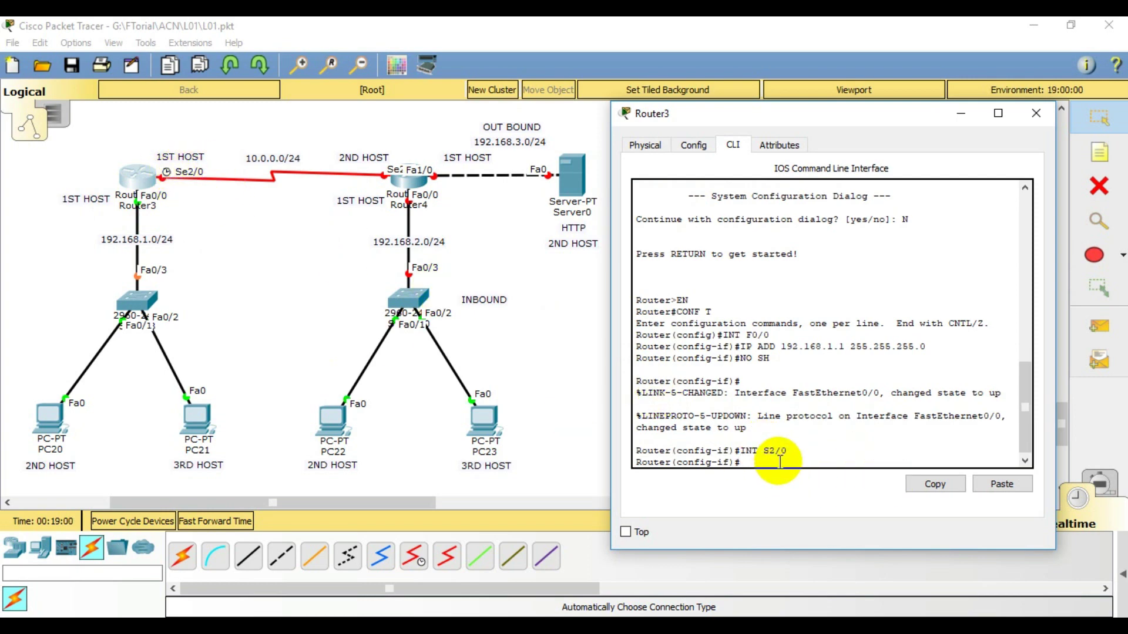
type("IP ADD")
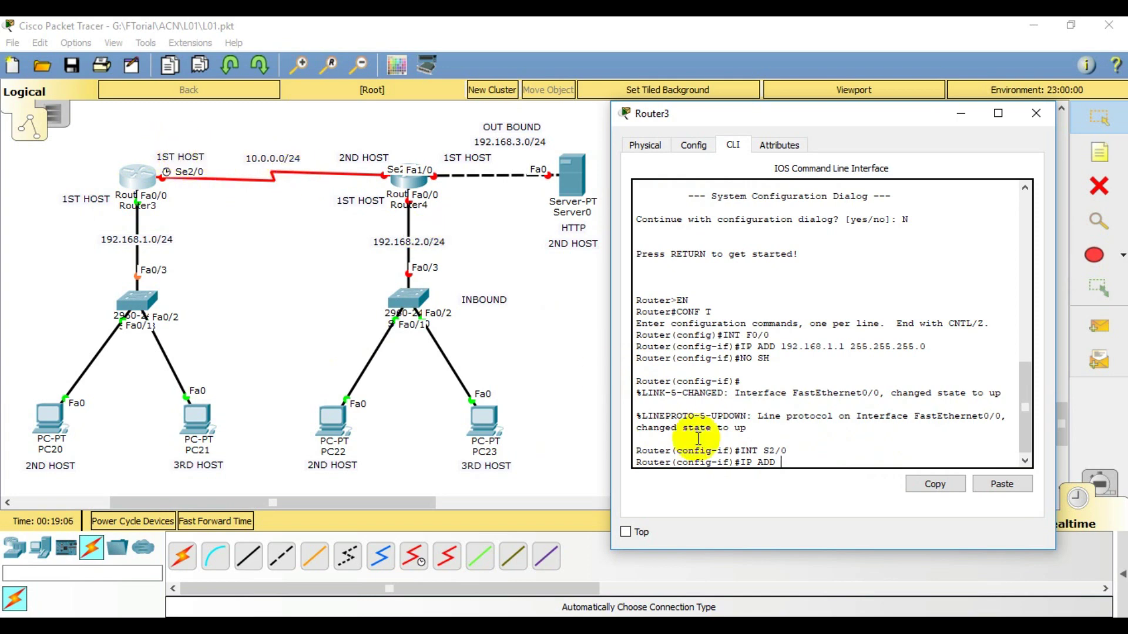
type("10.0.0.1 255.255.255.0")
key("Return")
type("NO SH")
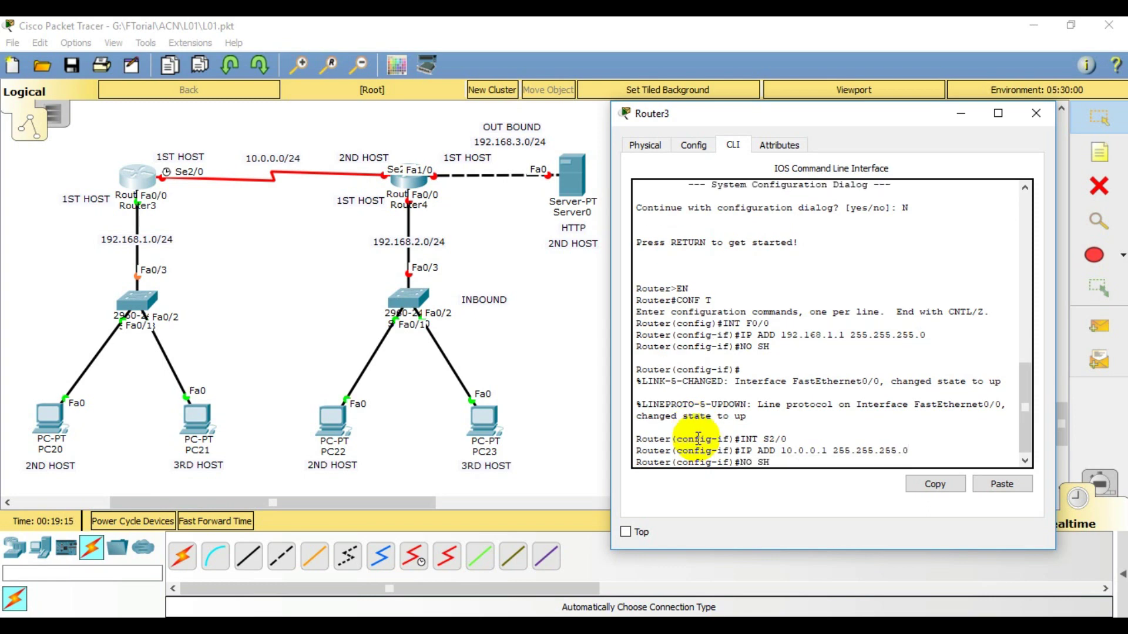
key("Return")
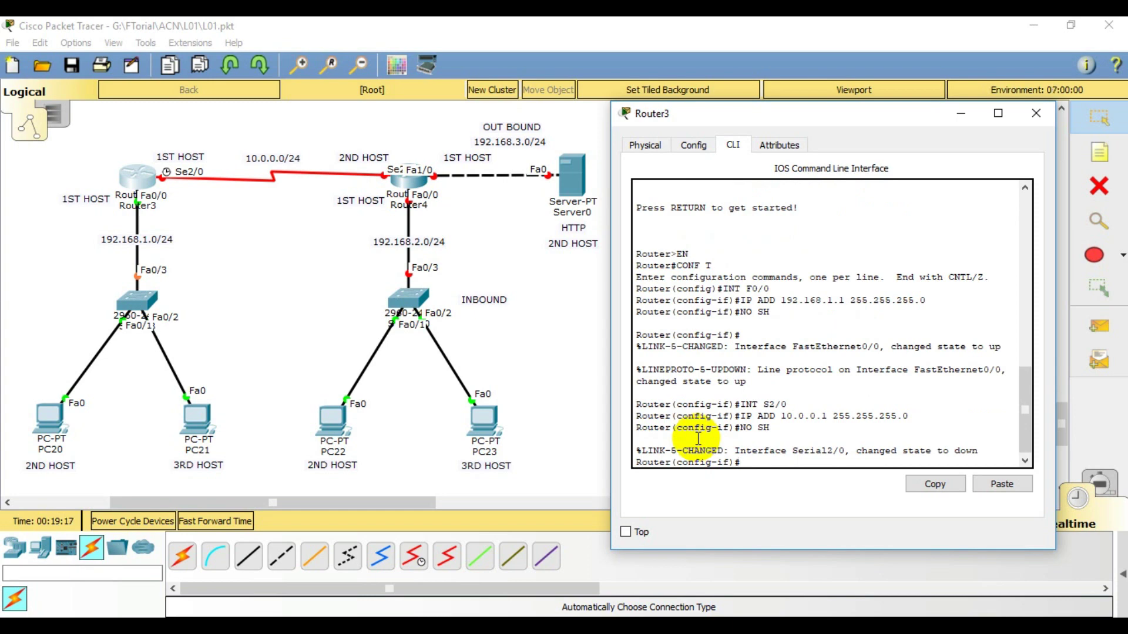
key("Return")
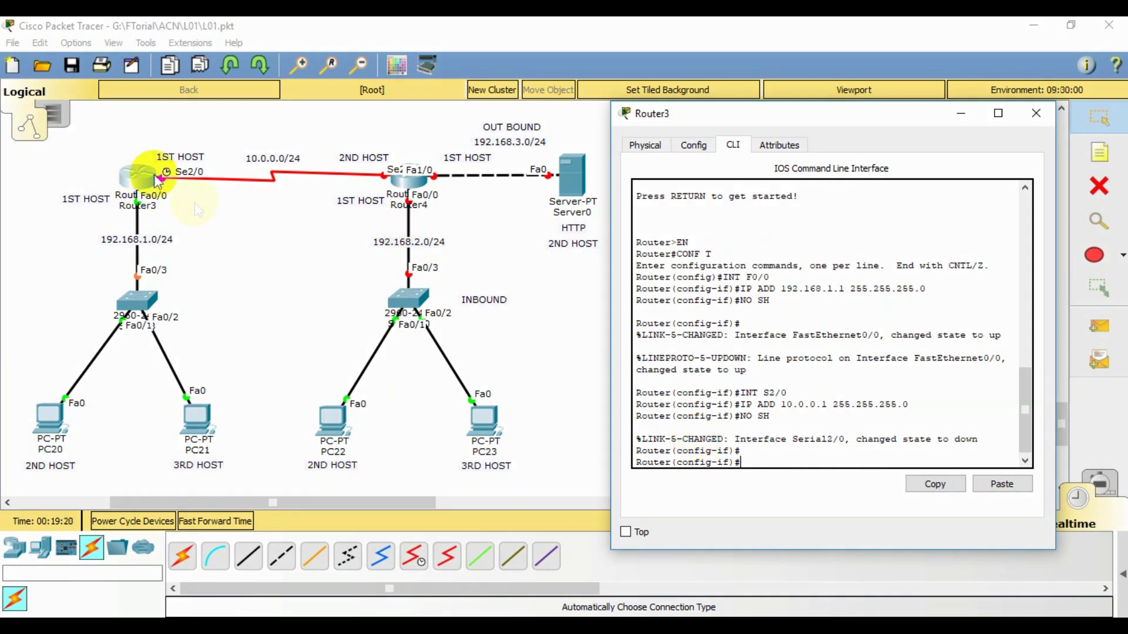
In Router4's CLI, decline the initial configuration dialog and enter global configuration mode.
left_click(415, 186)
key("Return")
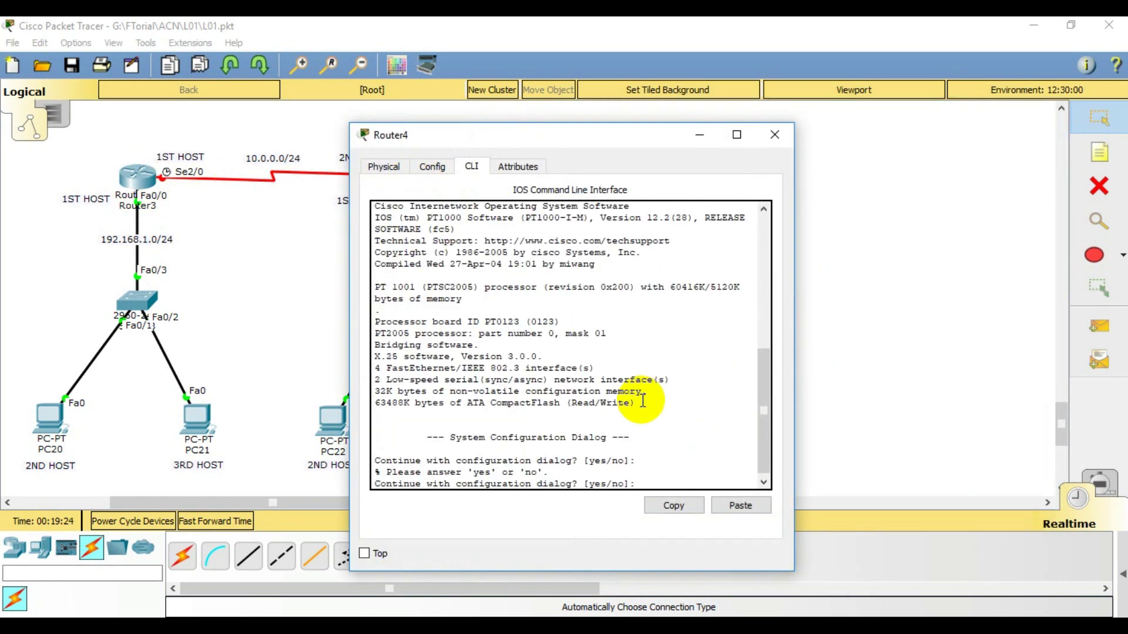
type("n")
key("Return")
key("Return")
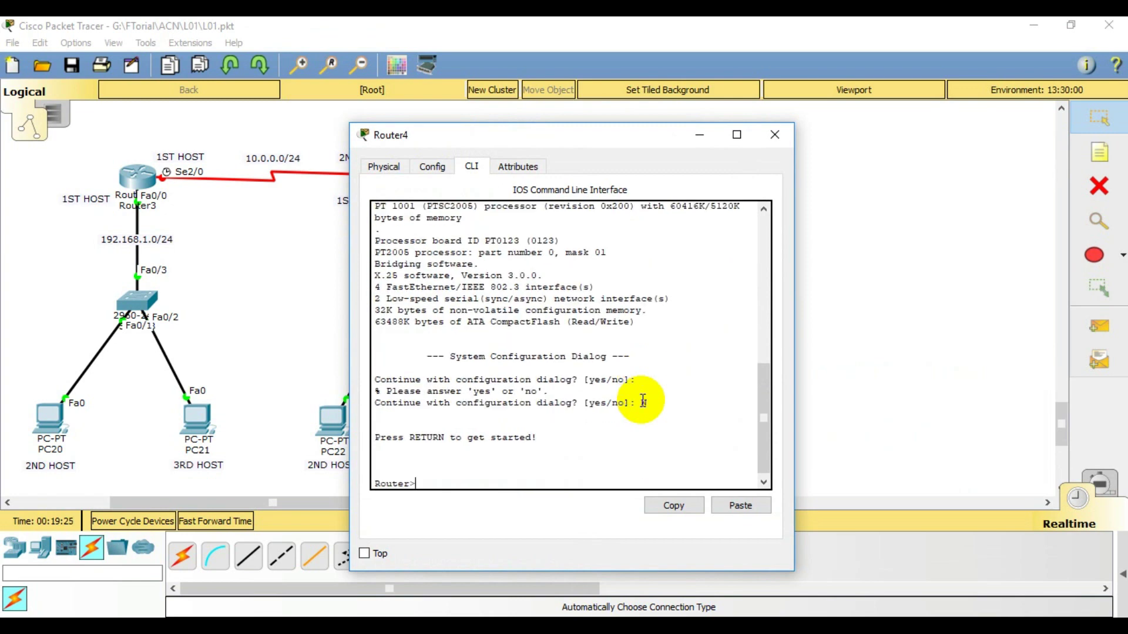
type("EN")
key("Return")
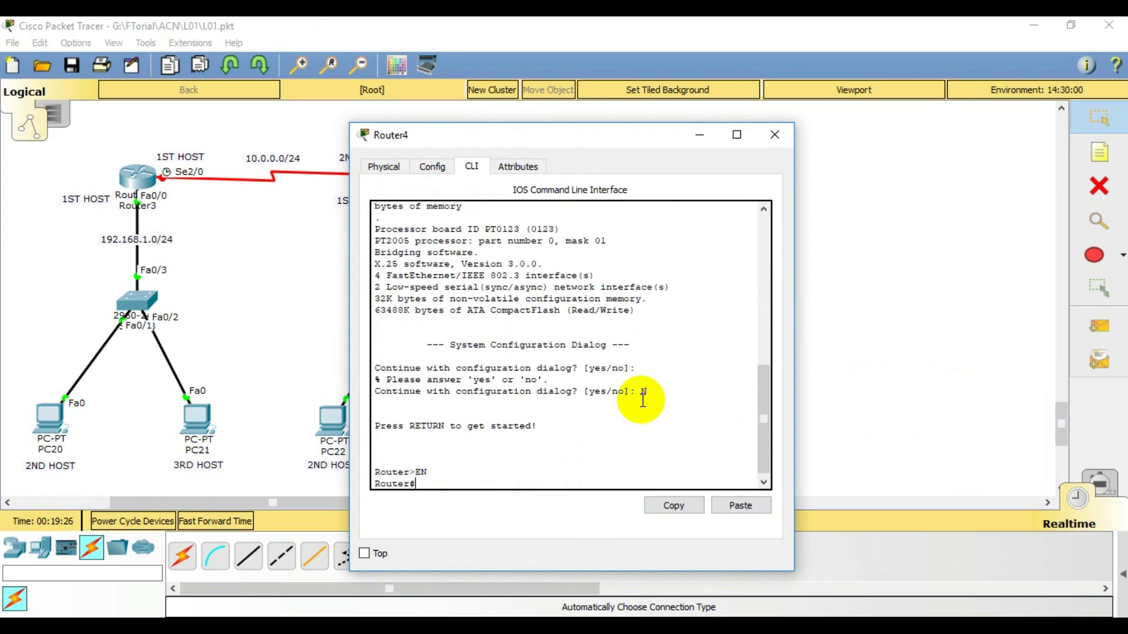
type("CONF T")
key("Return")
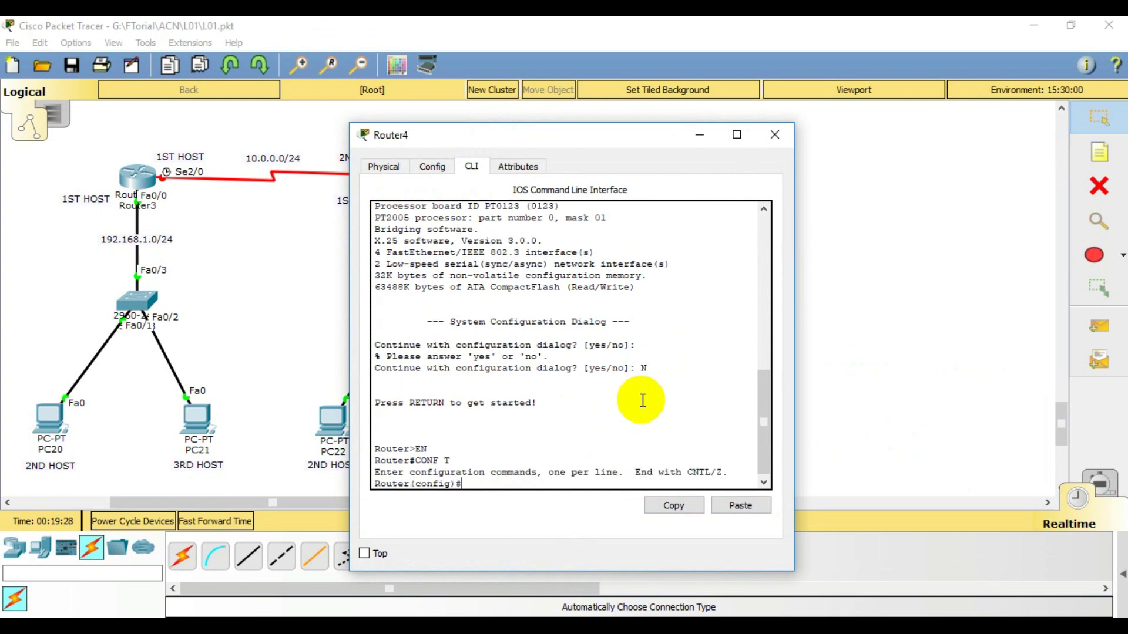
key("Return")
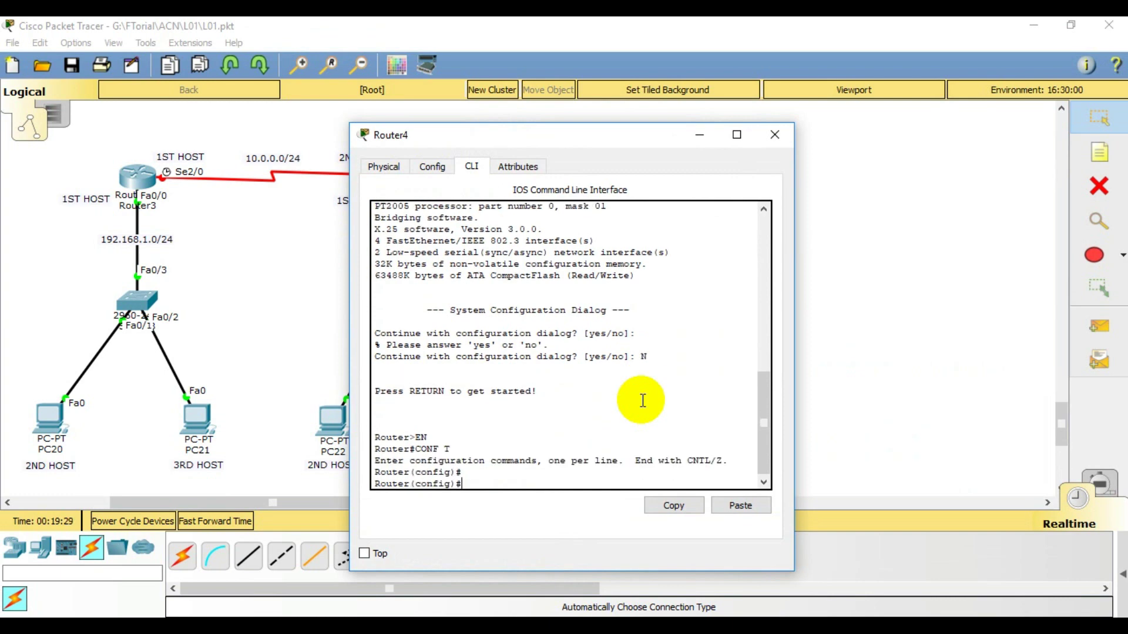
Give Router4's FastEthernet0/0 the address 192.168.2.1 255.255.255.0 and bring it up.
type("INT")
left_click_drag(575, 141, 827, 126)
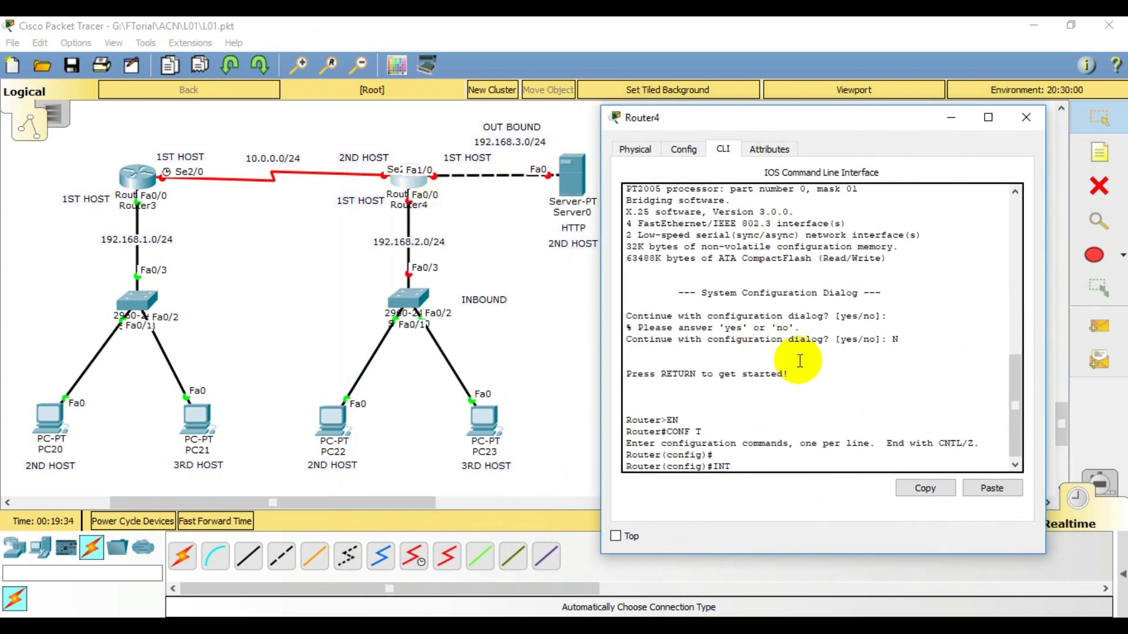
type("F0/0")
key("Return")
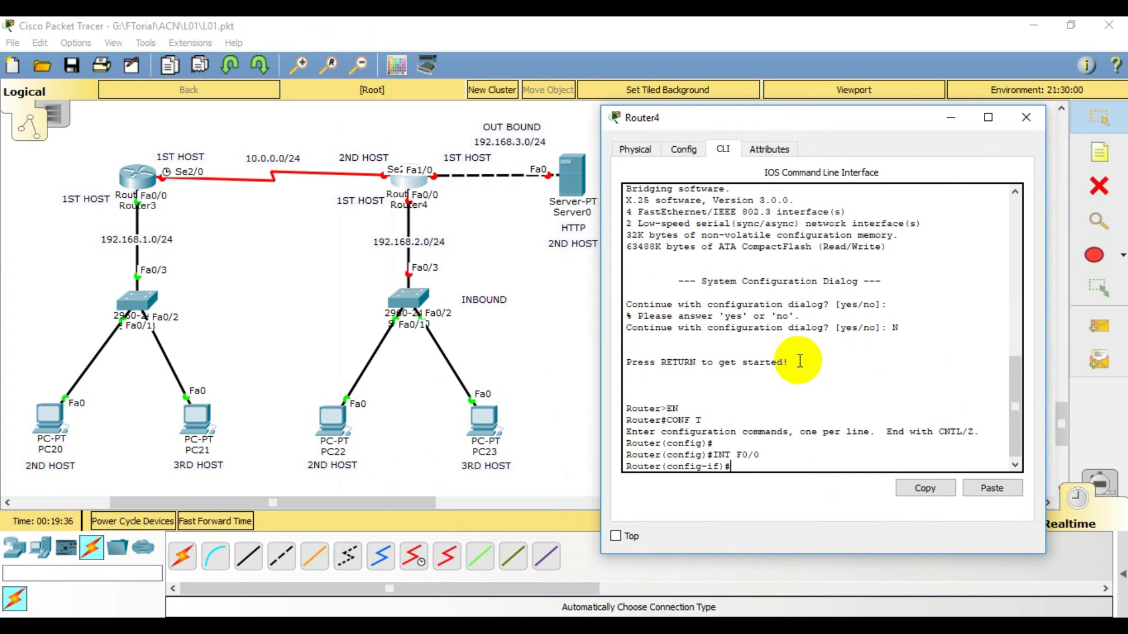
type("IP ADD")
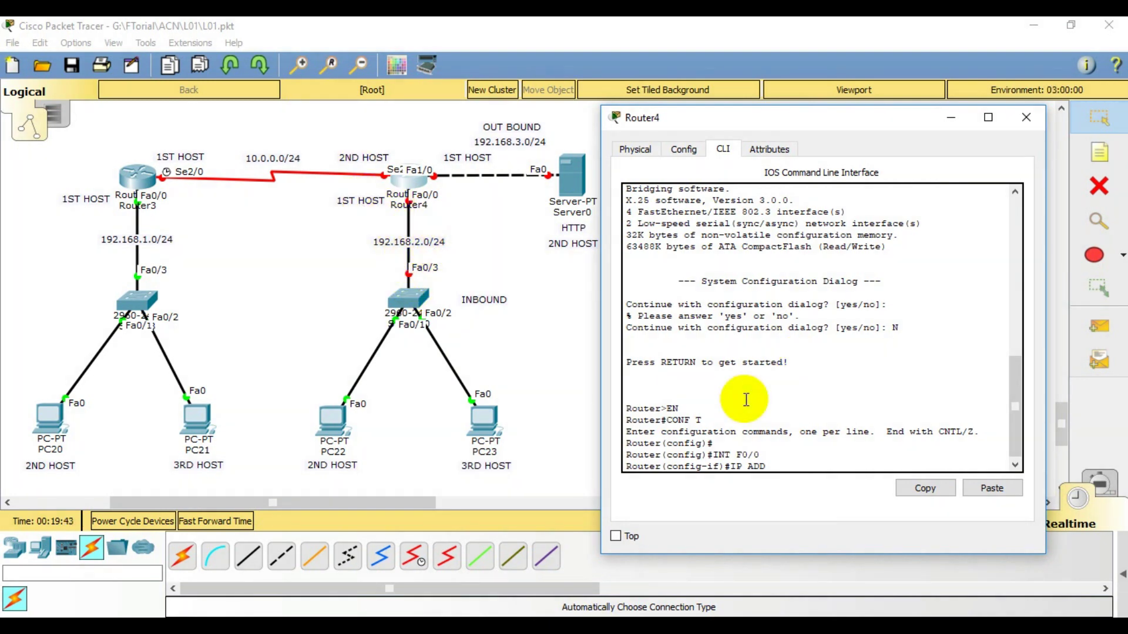
type(" 192.168.2.1 255.255.255.0")
key("Return")
type("NO SH")
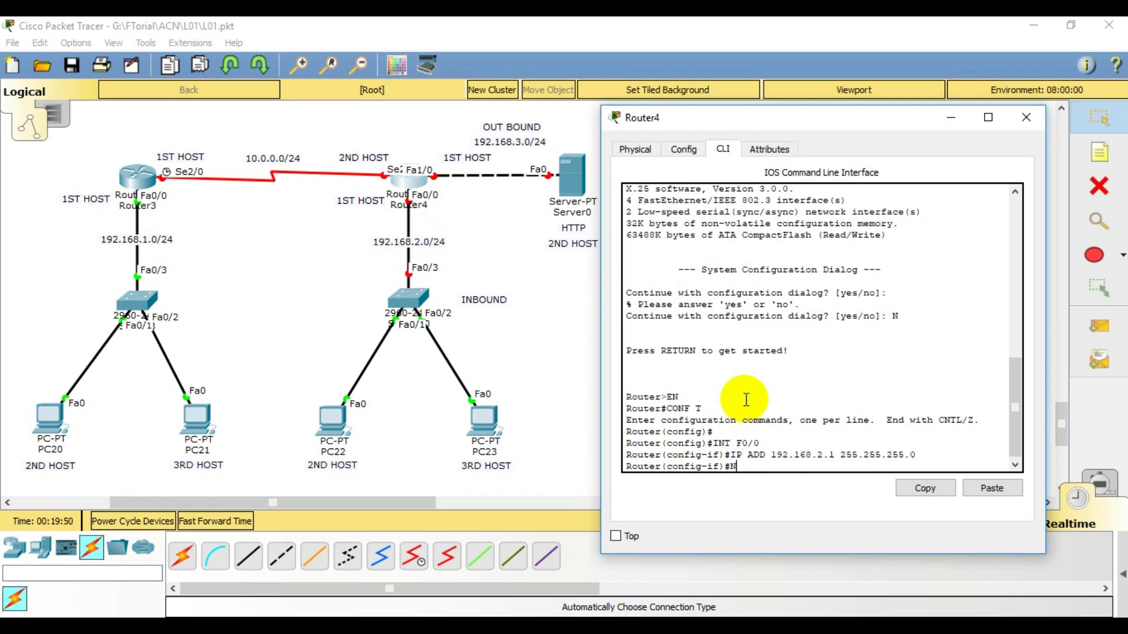
key("Return")
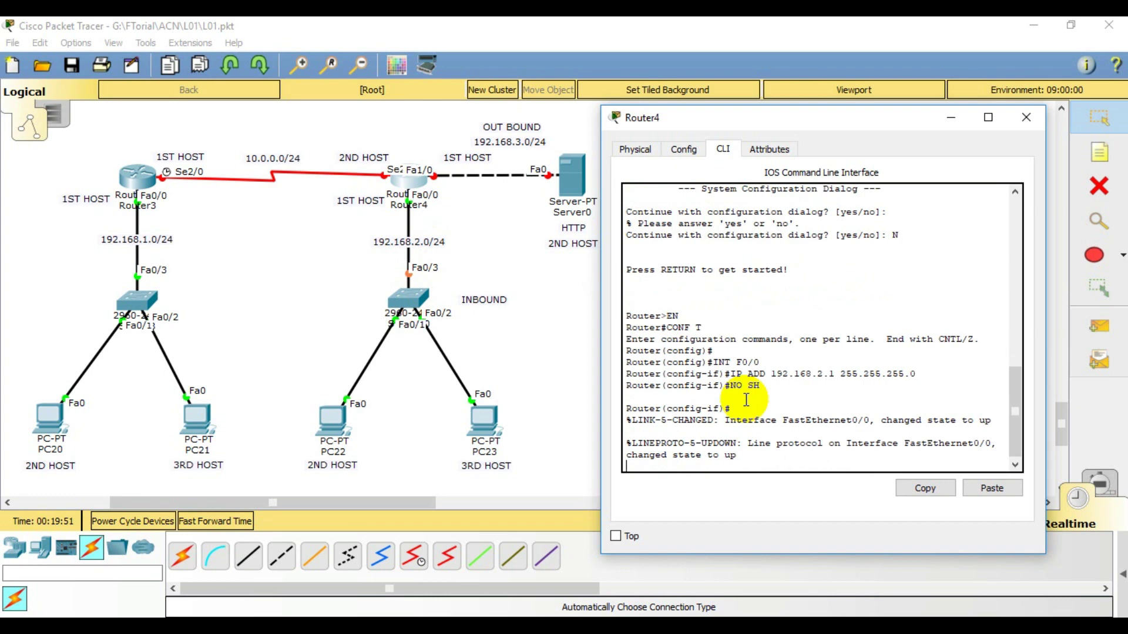
key("Return")
type("INT")
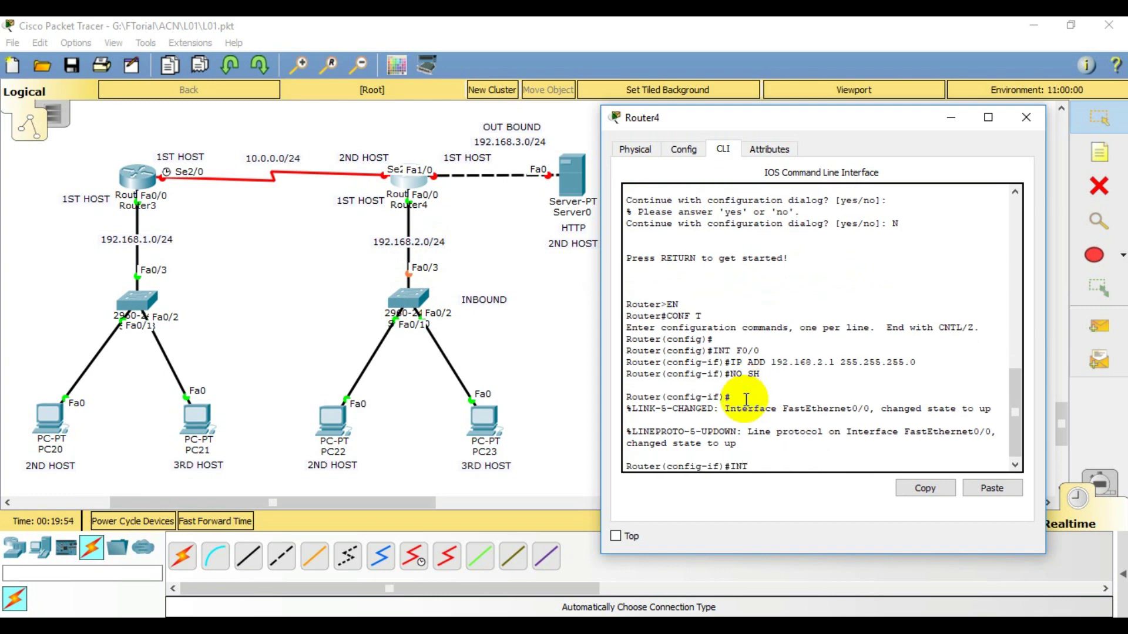
type(" S")
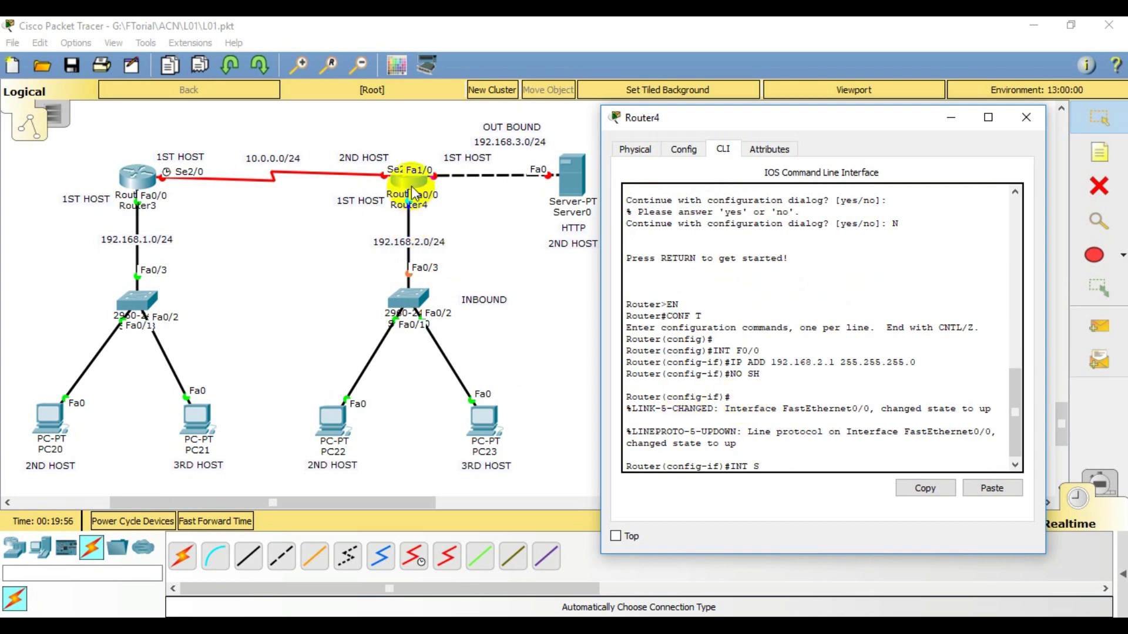
mouse_move(411, 185)
left_mouse_down()
mouse_move(416, 168)
mouse_move(411, 184)
left_mouse_up()
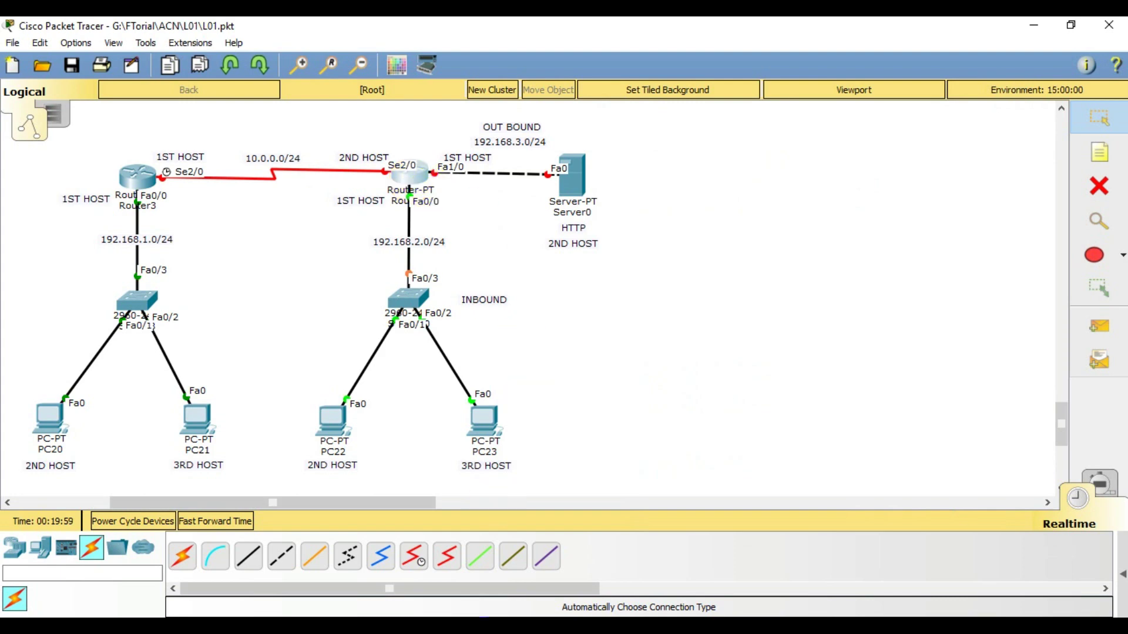
Back in Router4's CLI, assign Serial2/0 10.0.0.2 255.255.255.0 and enable it with NO SH.
left_click(401, 175)
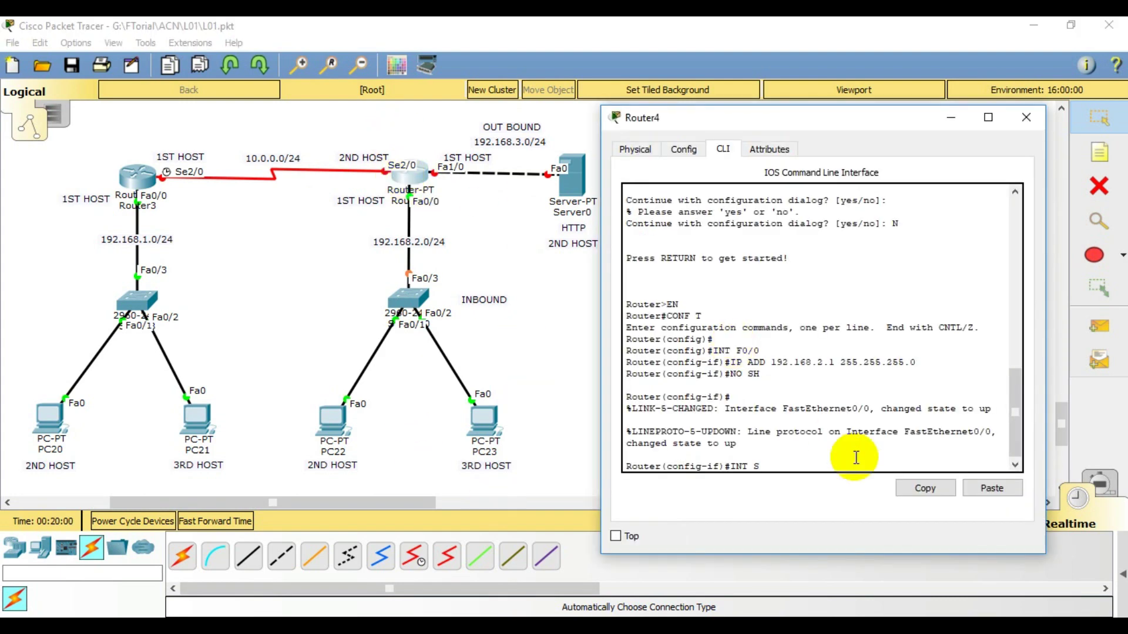
type("2/0")
key("Return")
type("IP")
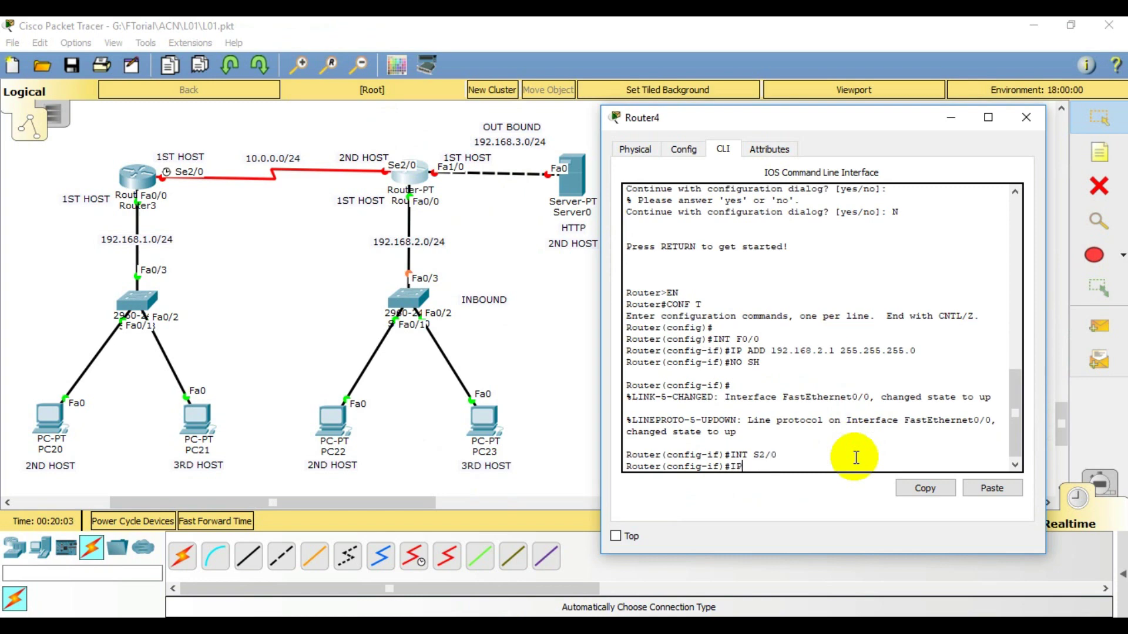
type(" ADD 10.0.0.2")
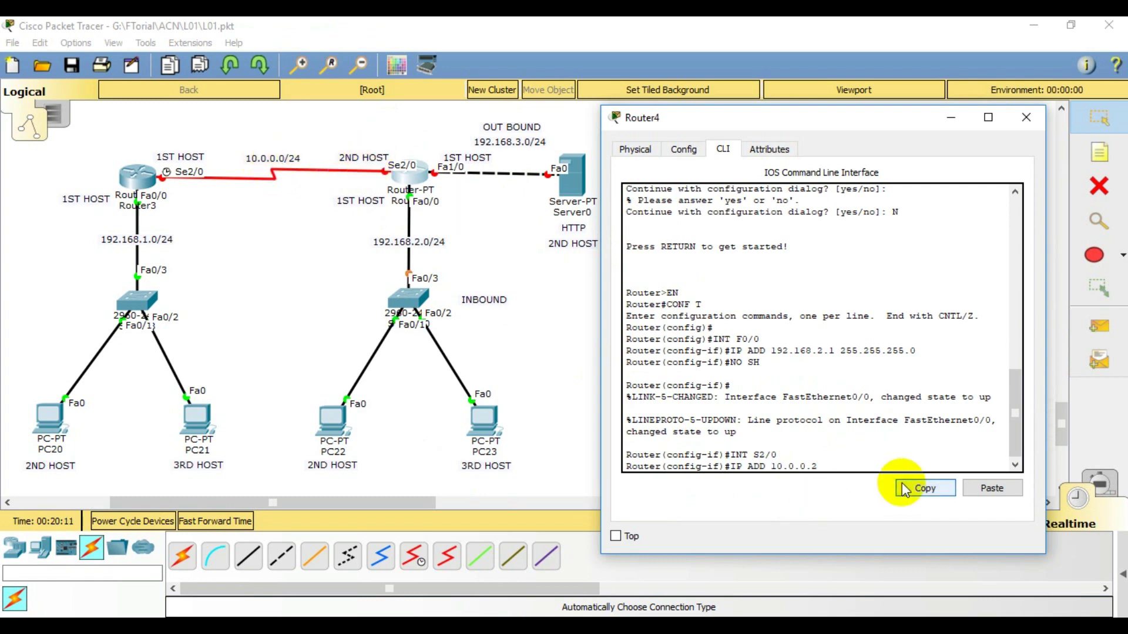
type("255.255")
type(".255")
type(".0")
key("Return")
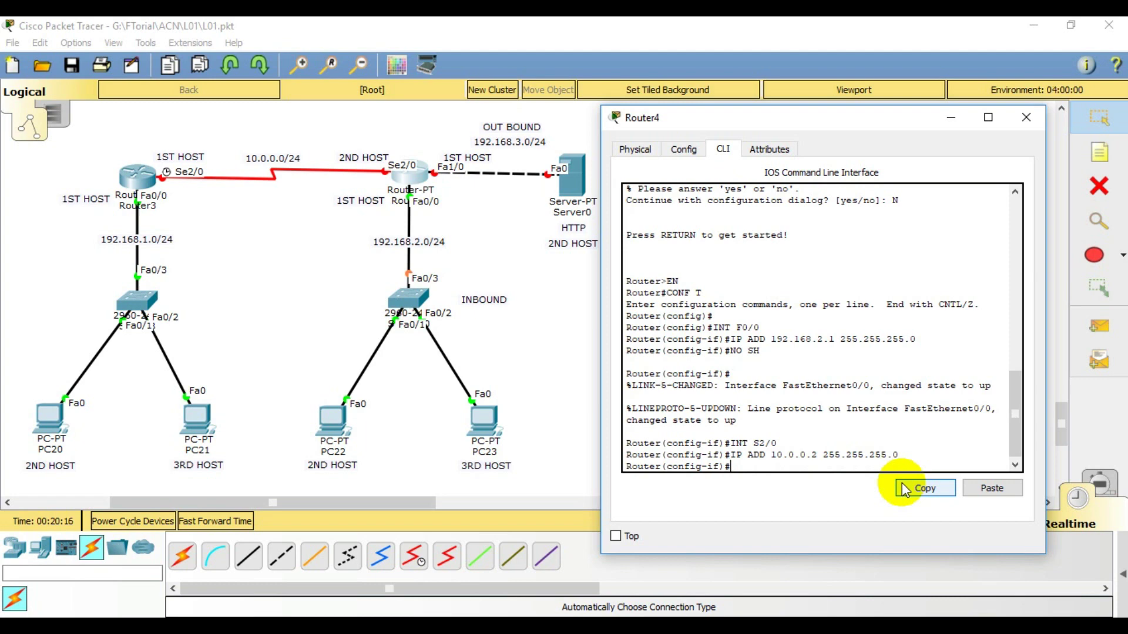
type("NO SH")
key("Return")
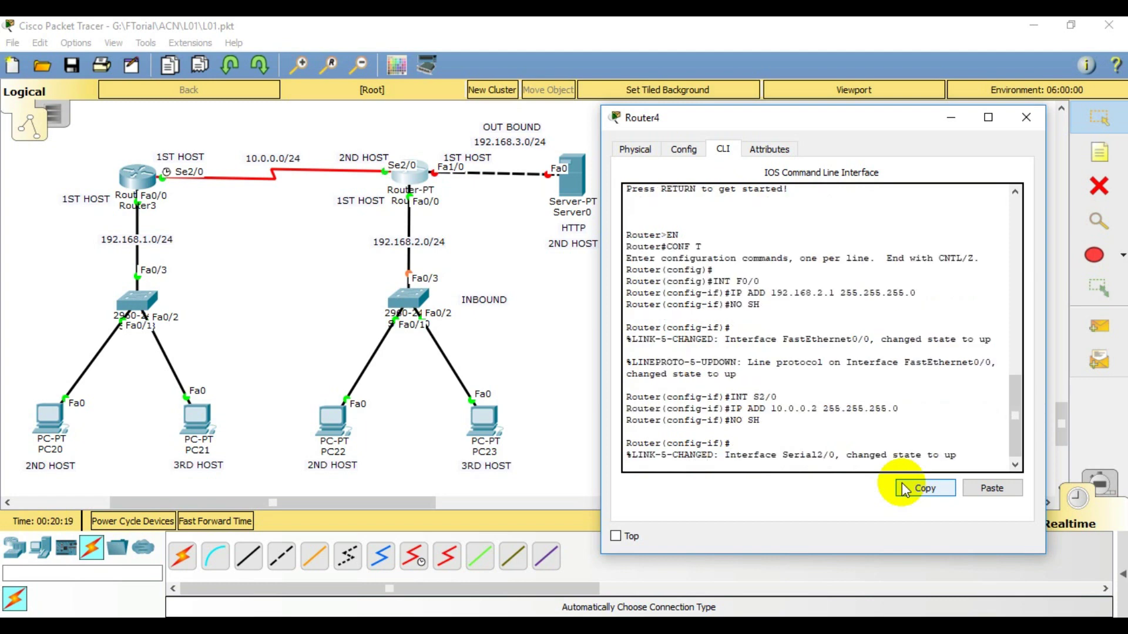
key("Return")
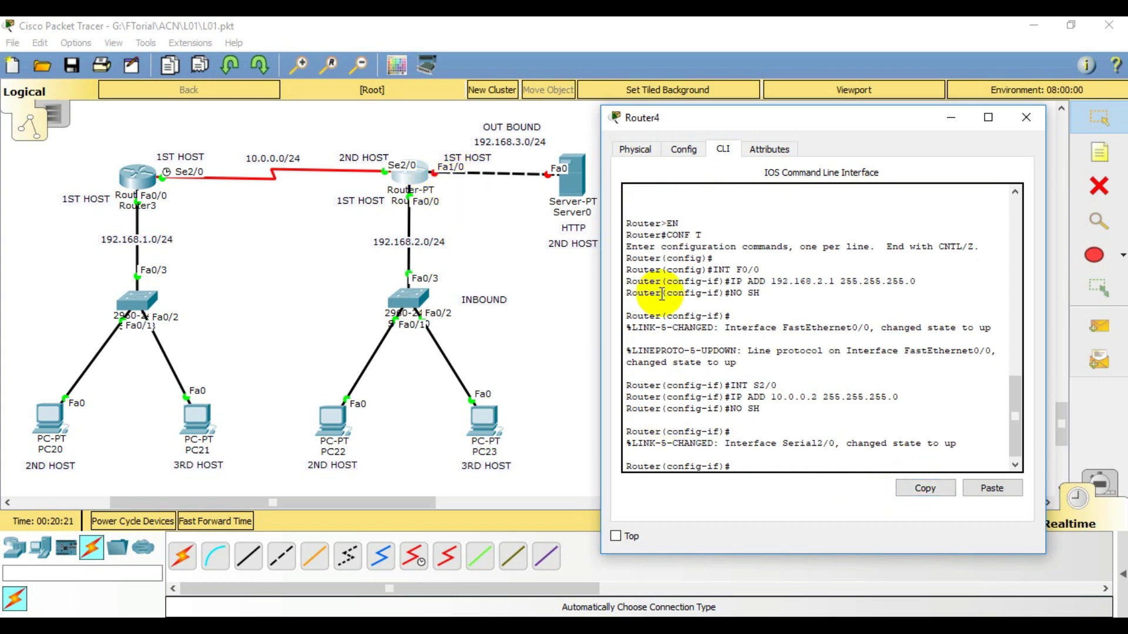
type("INT")
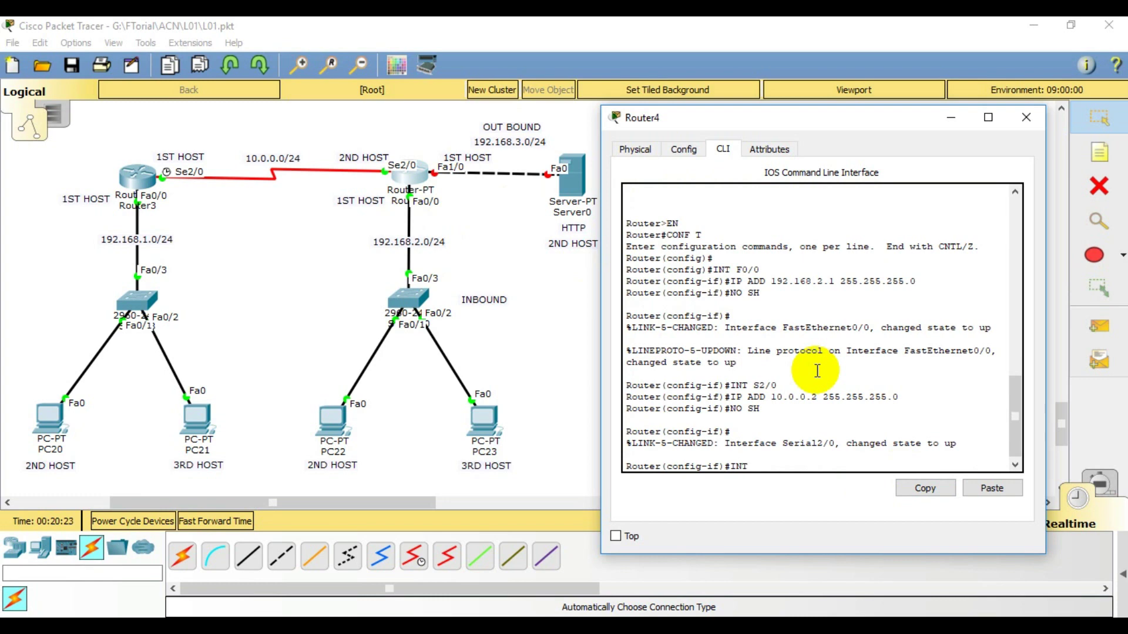
type(" F1/")
Fix the incomplete INT F1/ command, give FastEthernet1/0 192.168.3.1 255.255.255.0, enable it, then EX.
key("Return")
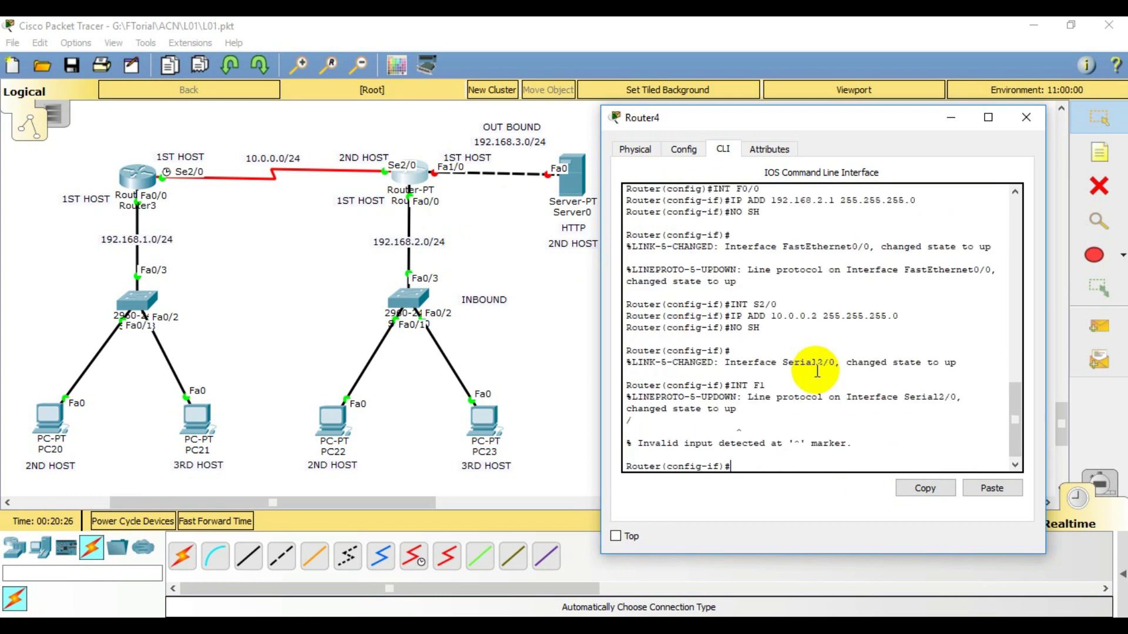
key("Up")
type("0")
key("Return")
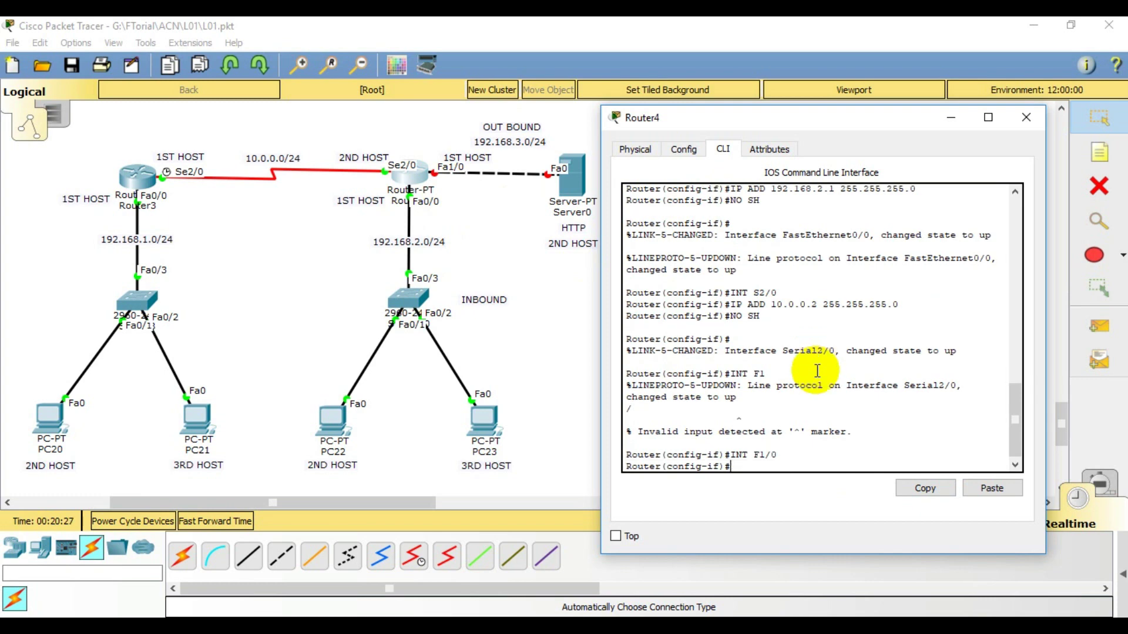
type("IP ADD")
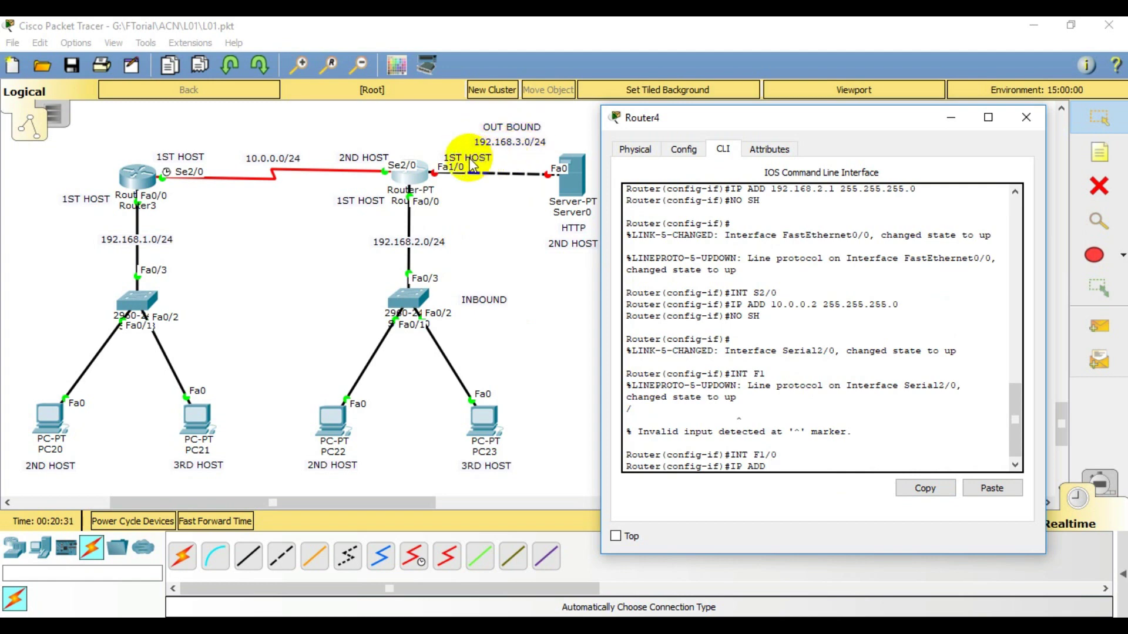
type("192")
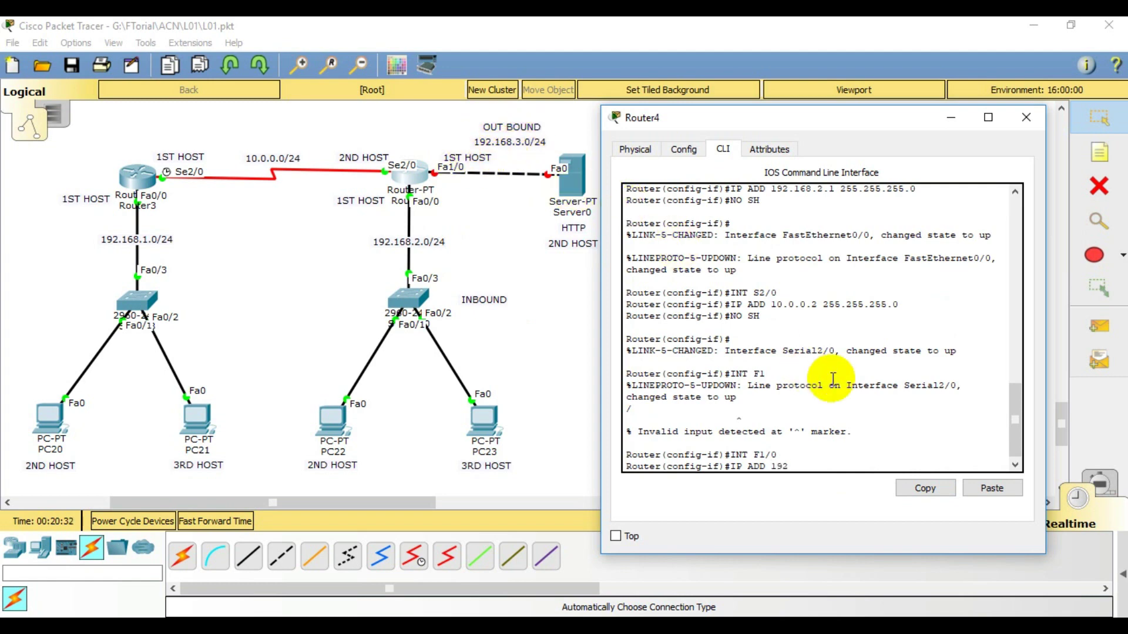
type(".168.3.1 255.255.255.0")
key("Return")
type("NO SH")
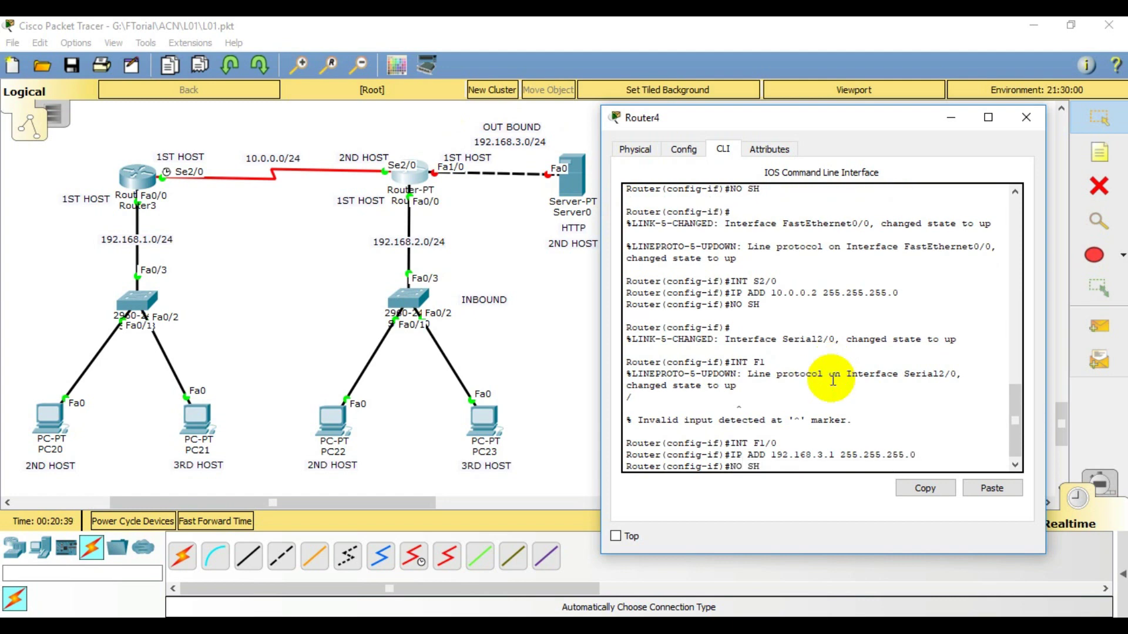
key("Return")
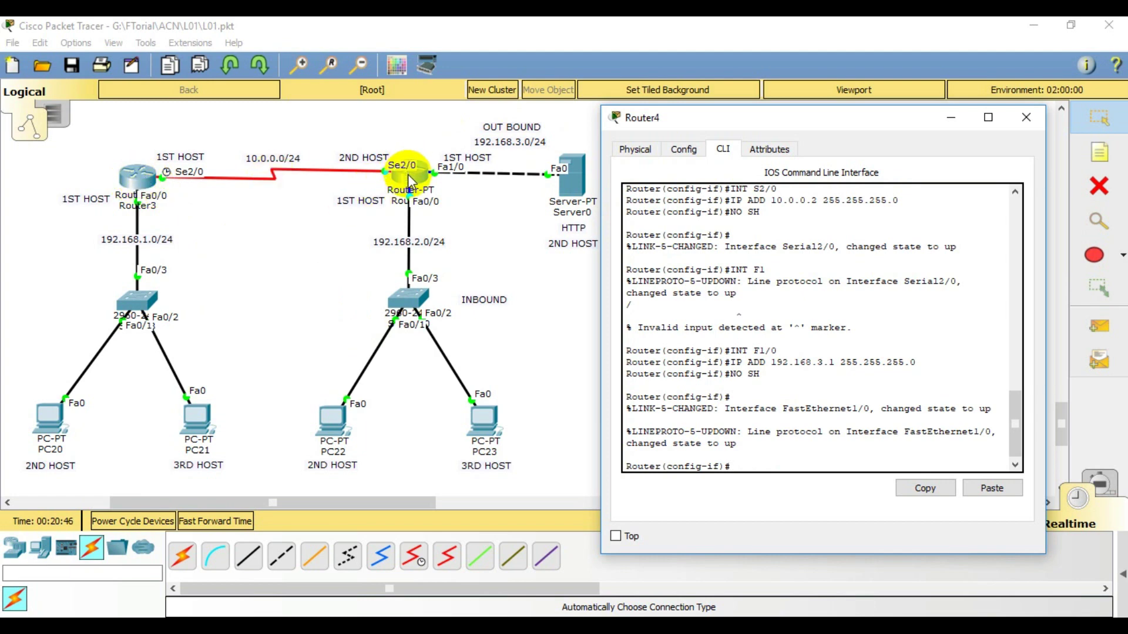
key("Return")
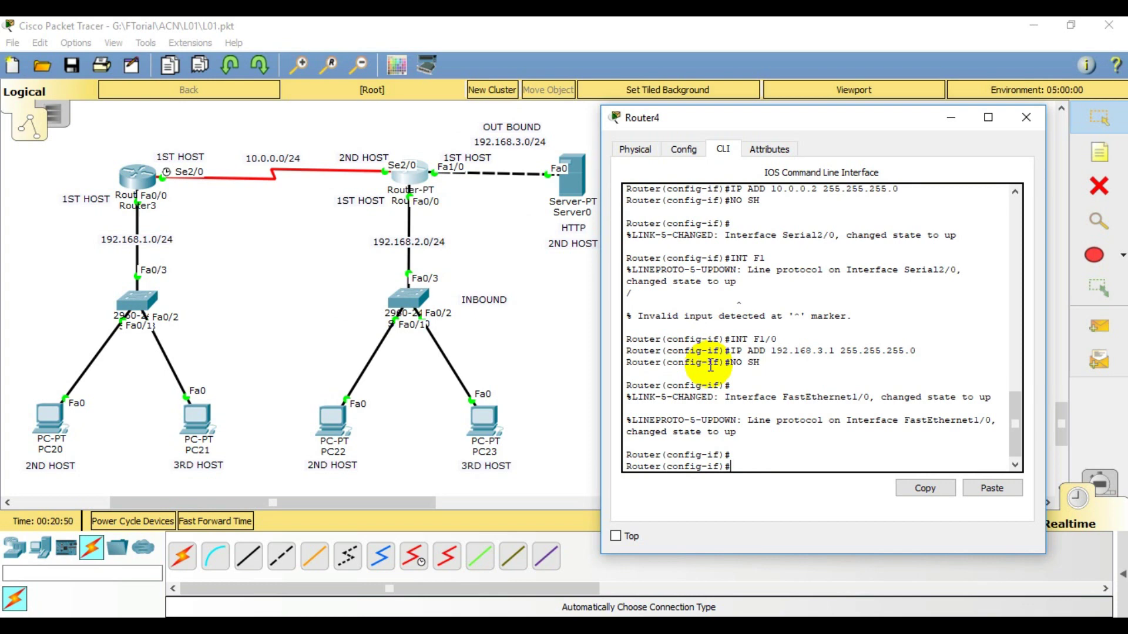
type("EX")
key("Return")
key("Return")
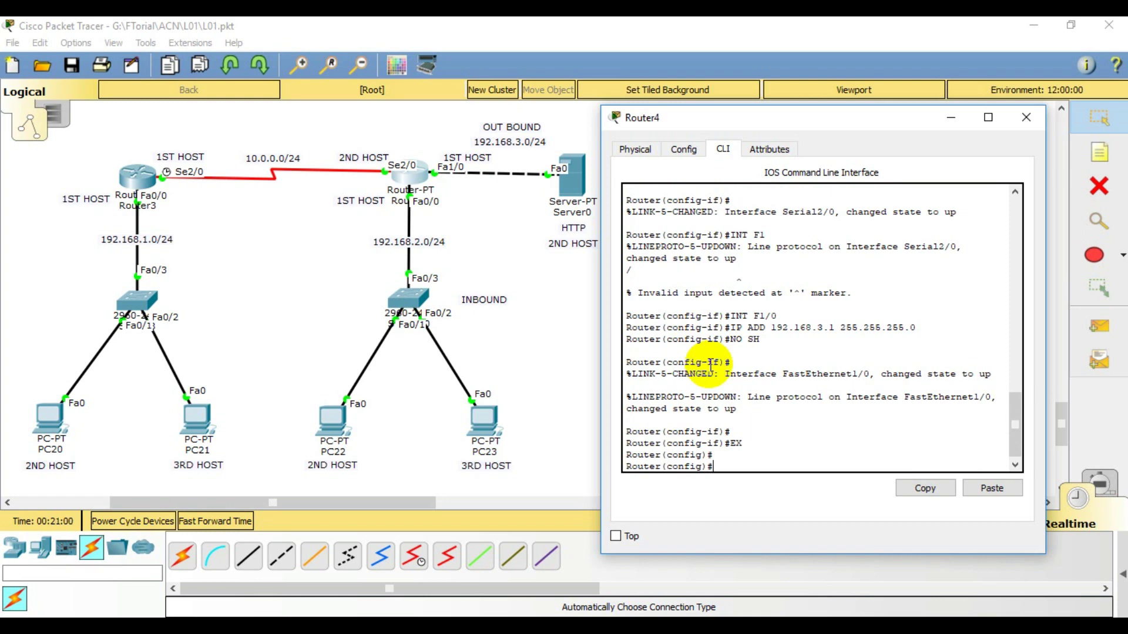
Enter ROUTER OSPF 10 on Router4 and begin a network statement with 'NET 192.168.'.
type("ROUTER")
type("OSPF")
type("10")
key("Return")
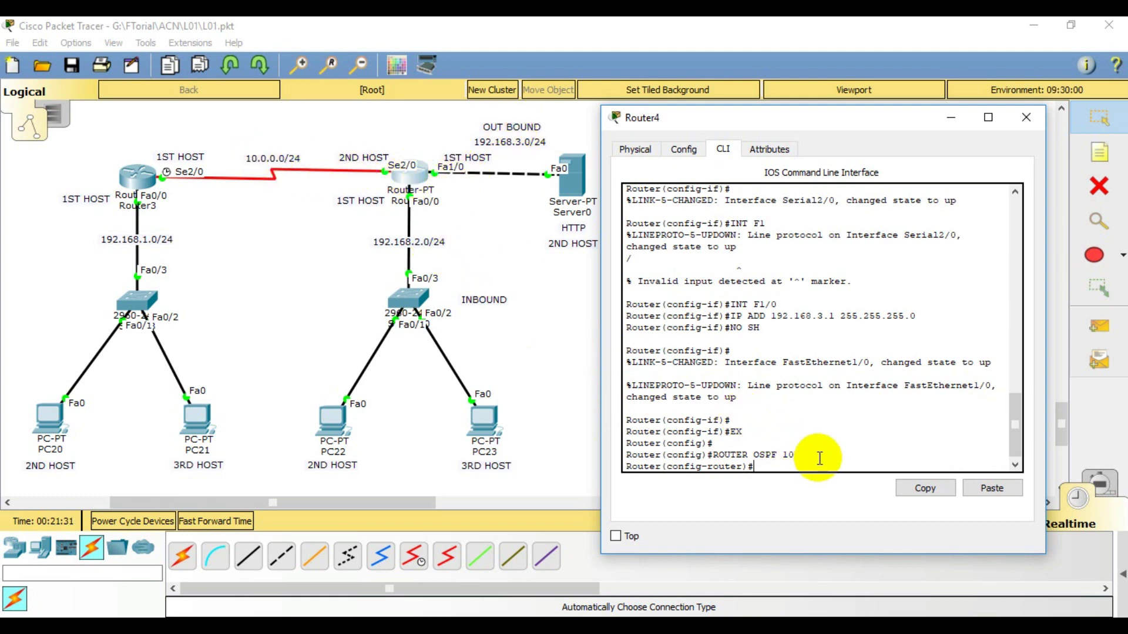
type("NET 192.168.")
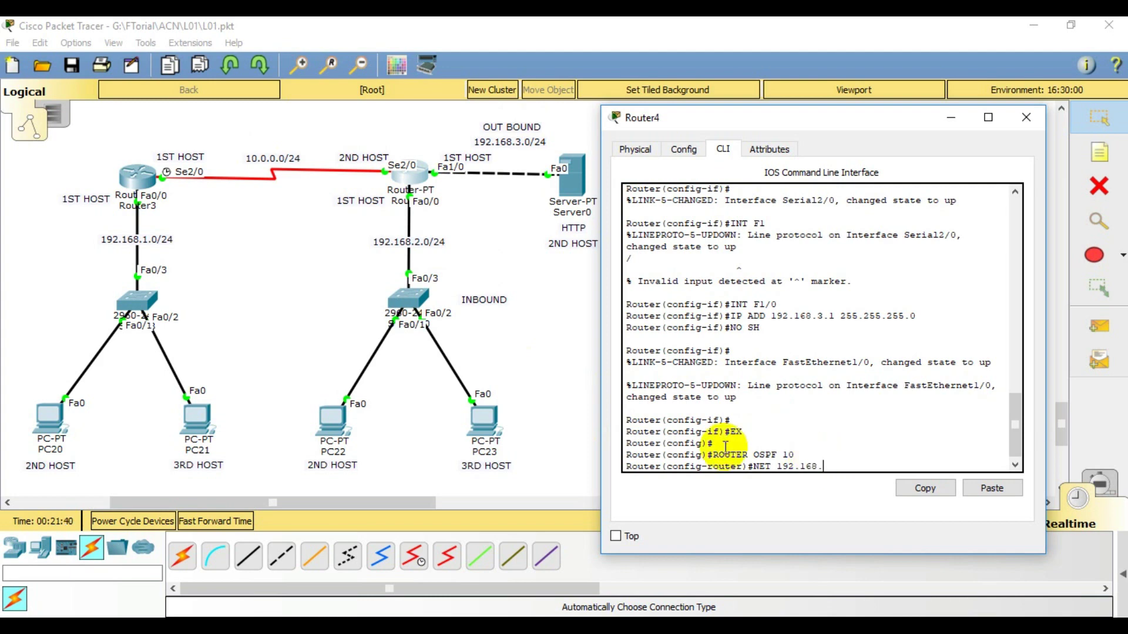
Add network 192.168.2.0 with wildcard 0.0.0.255 in area 1, rewriting the mistyped mask as a wildcard.
type("2")
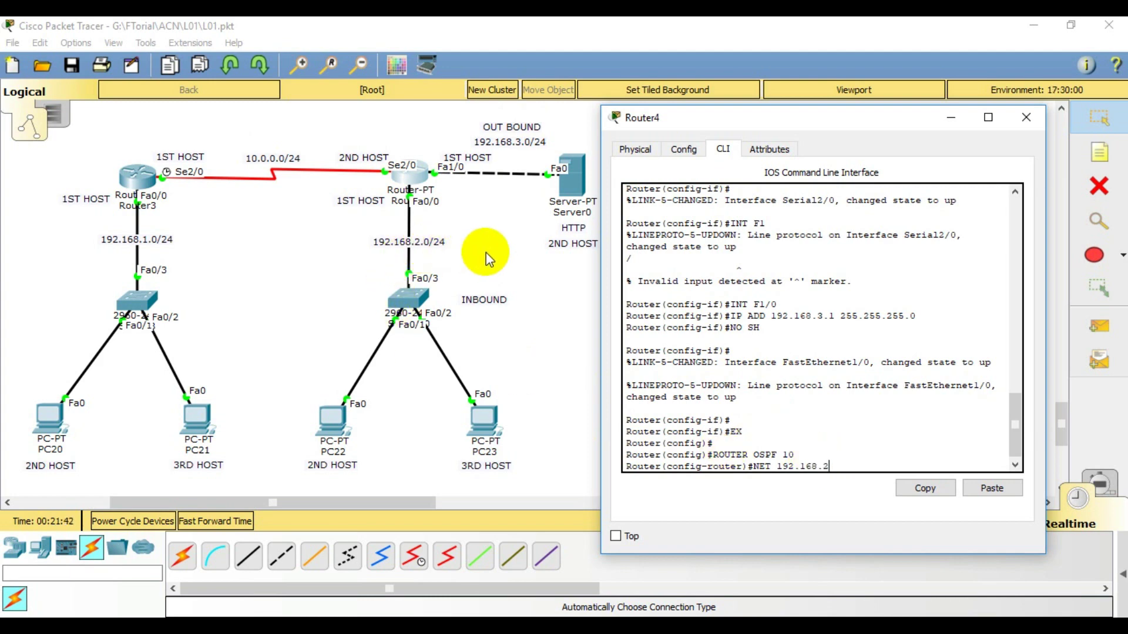
type(".0")
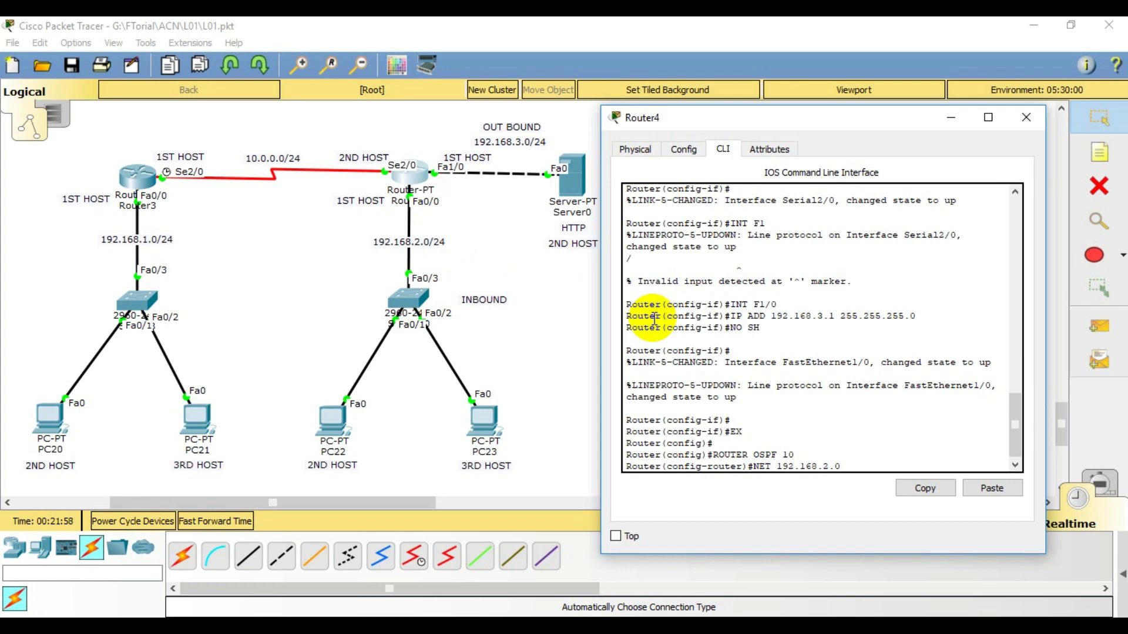
type("55.255.255.0")
key("Left")
key("Left")
key("Left")
key("Left")
key("Left")
key("Left")
key("Left")
key("Left")
key("Left")
key("Left")
key("BackSpace")
key("BackSpace")
key("BackSpace")
type("0")
key("Right")
key("Right")
key("Right")
key("BackSpace")
key("BackSpace")
key("BackSpace")
type("0")
key("BackSpace")
key("BackSpace")
key("BackSpace")
type("0")
key("BackSpace")
type("55")
type("AREA")
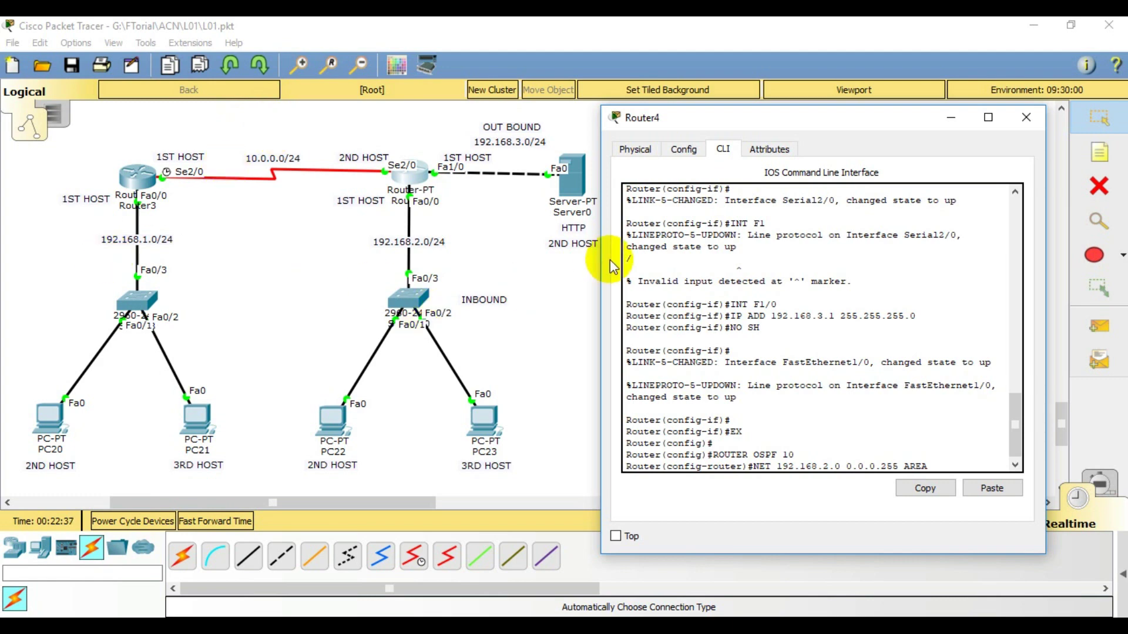
key("Return")
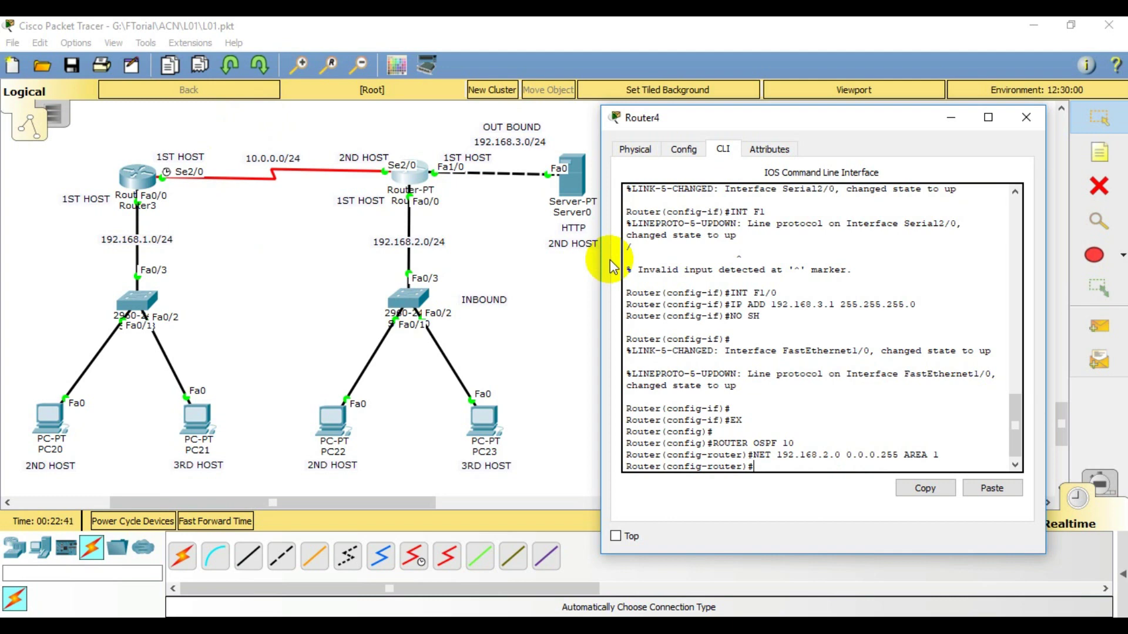
Edit the recalled network statement to advertise 192.168.3.0 0.0.0.255 in area 2.
key("Up")
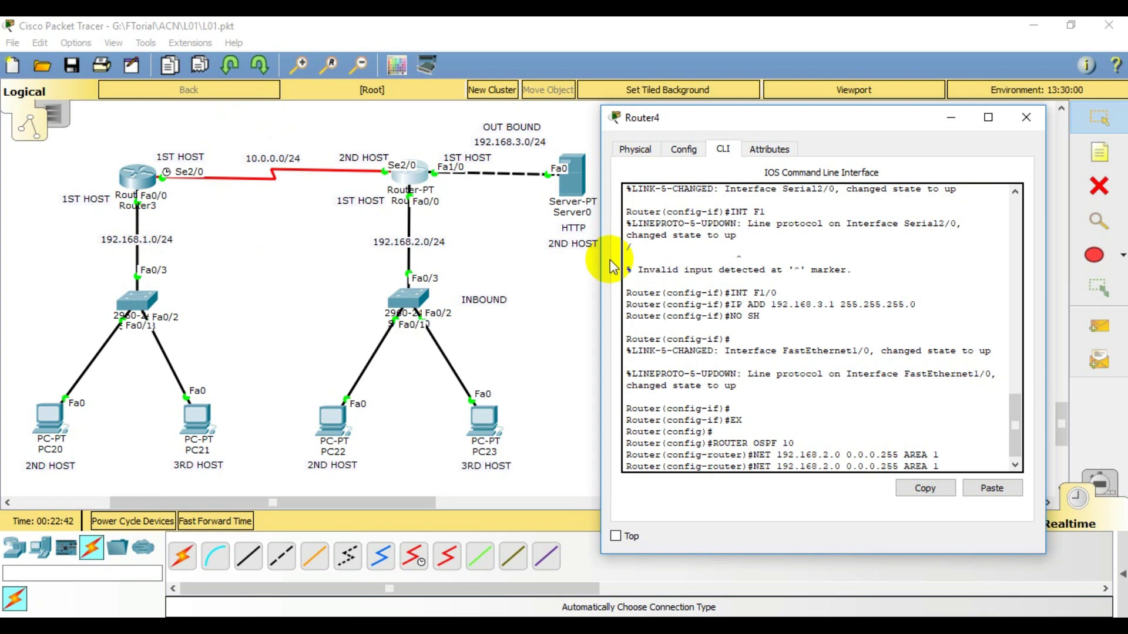
key("Left")
key("Left")
key("Left")
key("Left")
key("Left")
key("Left")
key("BackSpace")
type("3")
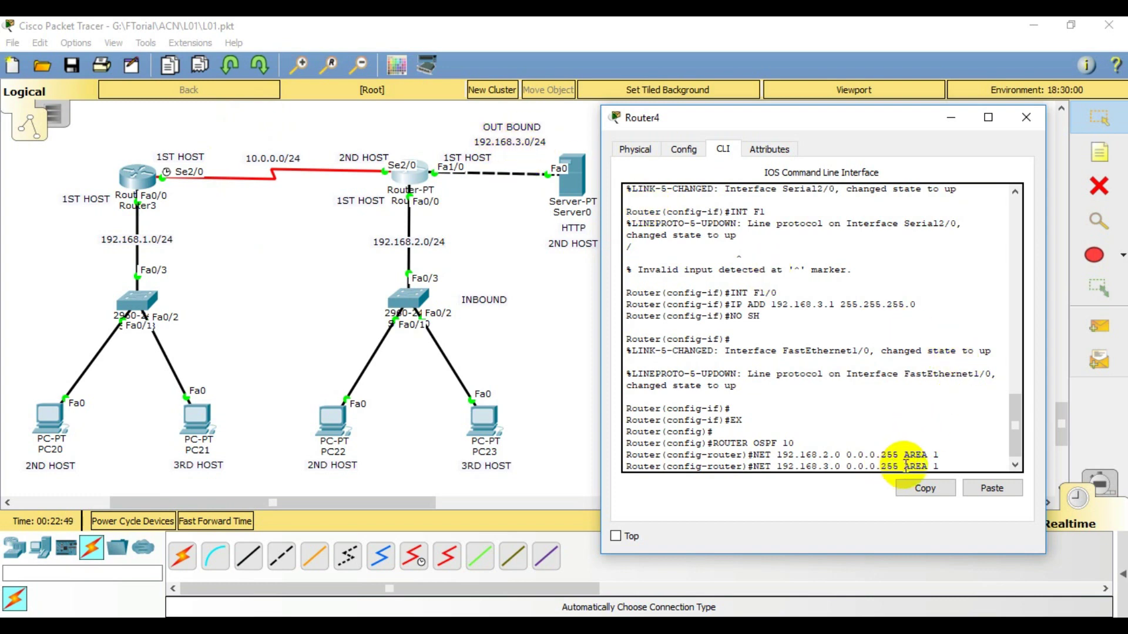
left_click(943, 468)
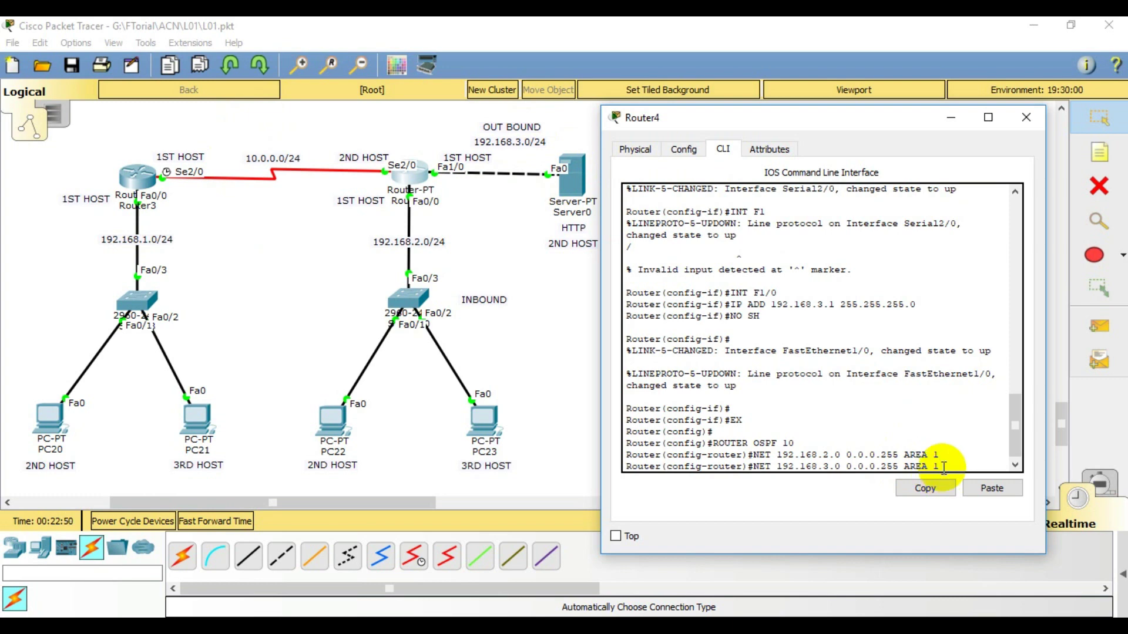
key("Left")
key("Left")
key("Left")
key("Left")
key("Left")
key("Left")
key("Left")
key("Left")
key("Left")
key("Left")
key("Left")
key("Left")
key("Left")
key("Left")
key("Left")
key("Left")
key("Left")
key("Left")
key("Left")
key("BackSpace")
type("3")
key("Return")
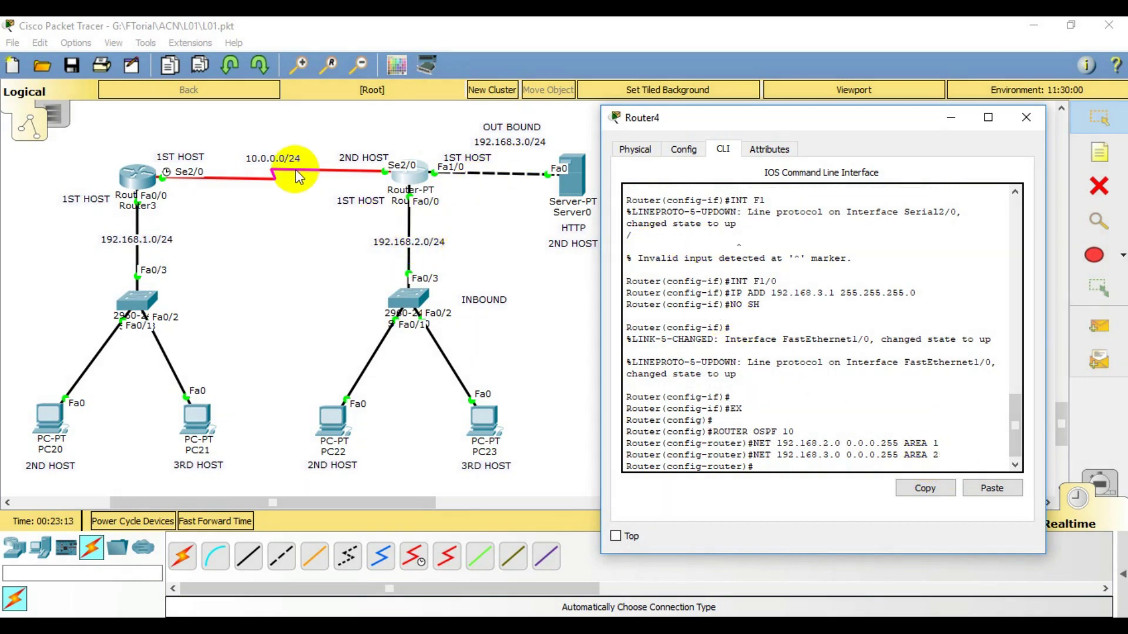
Add network 10.0.0.0 with wildcard 0.0.0.255 in area 0.
type("N")
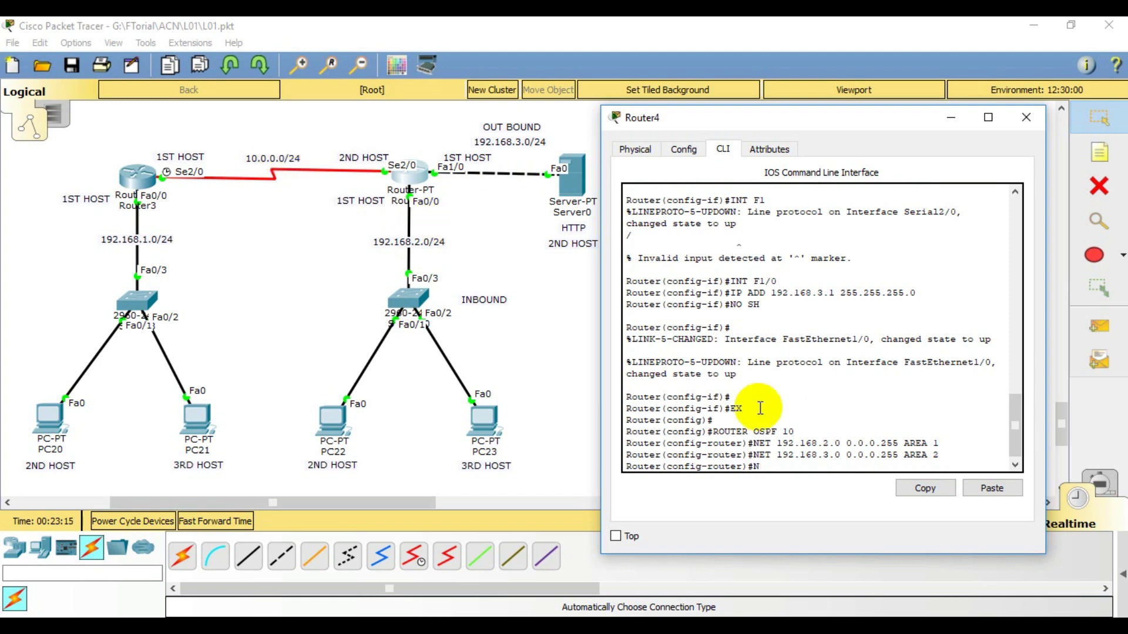
type("ET 10.0.0.")
type("0")
type("0.0.0")
type(".255")
type(" ARA")
type("EA")
type(" 0")
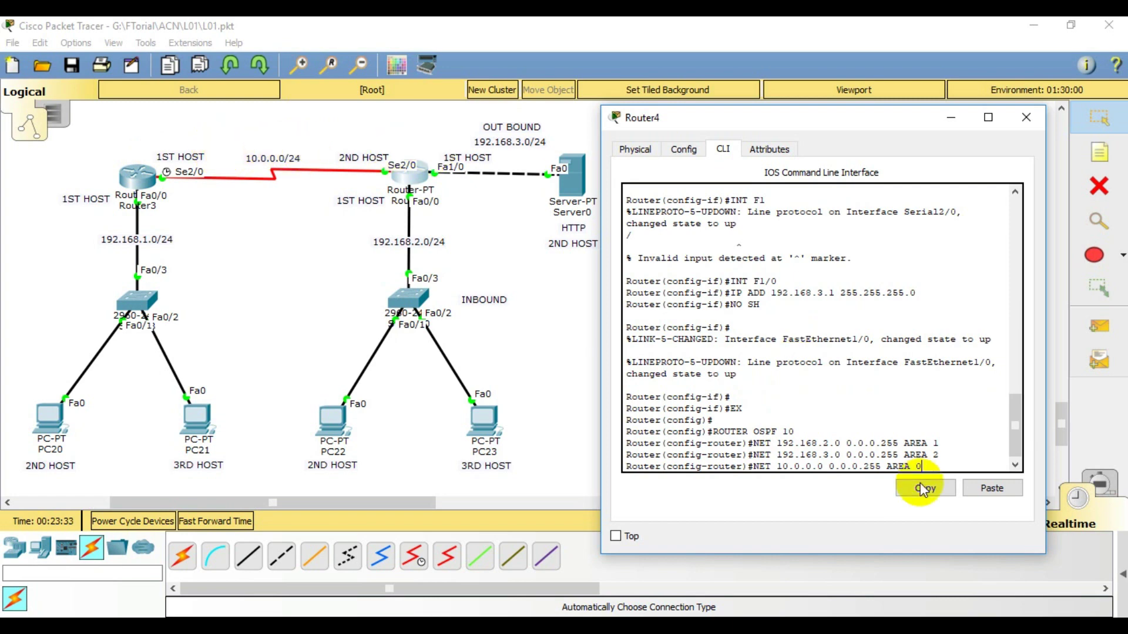
key("Return")
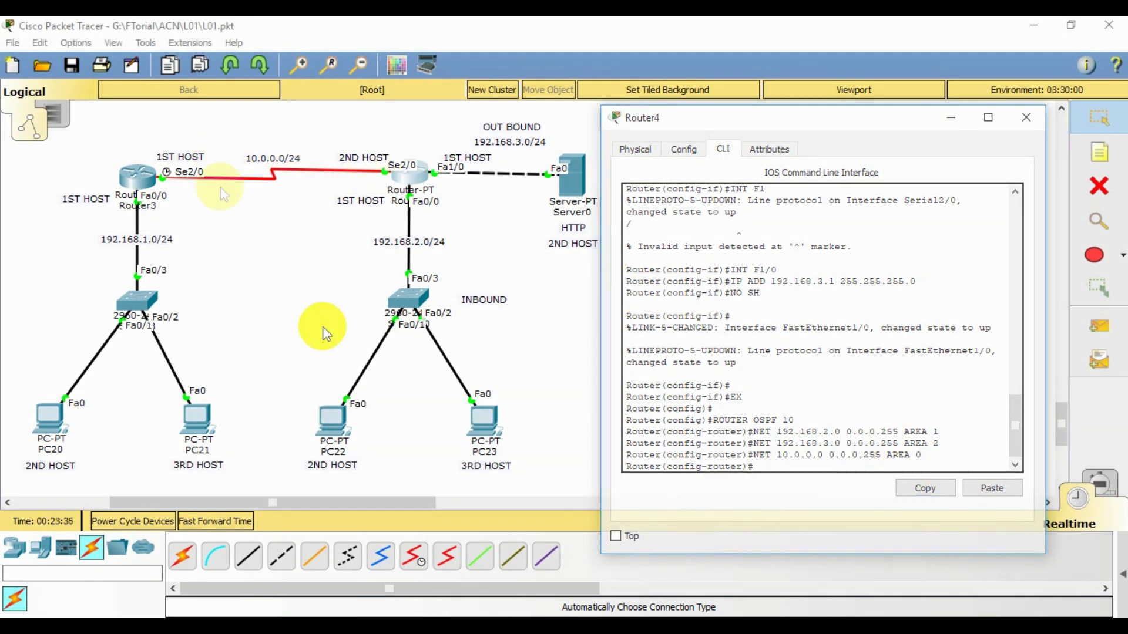
On Router3, exit interface mode, start OSPF 12 with RO O 12, and type NET 192.168.1.0 0.0.0.255.
left_click(146, 186)
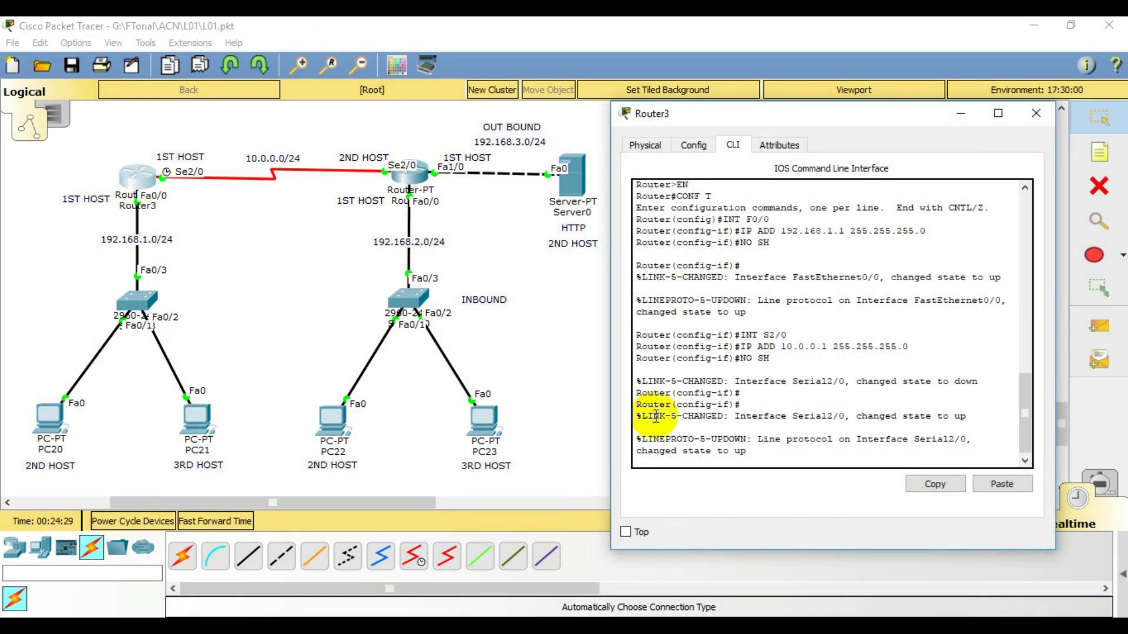
key("Return")
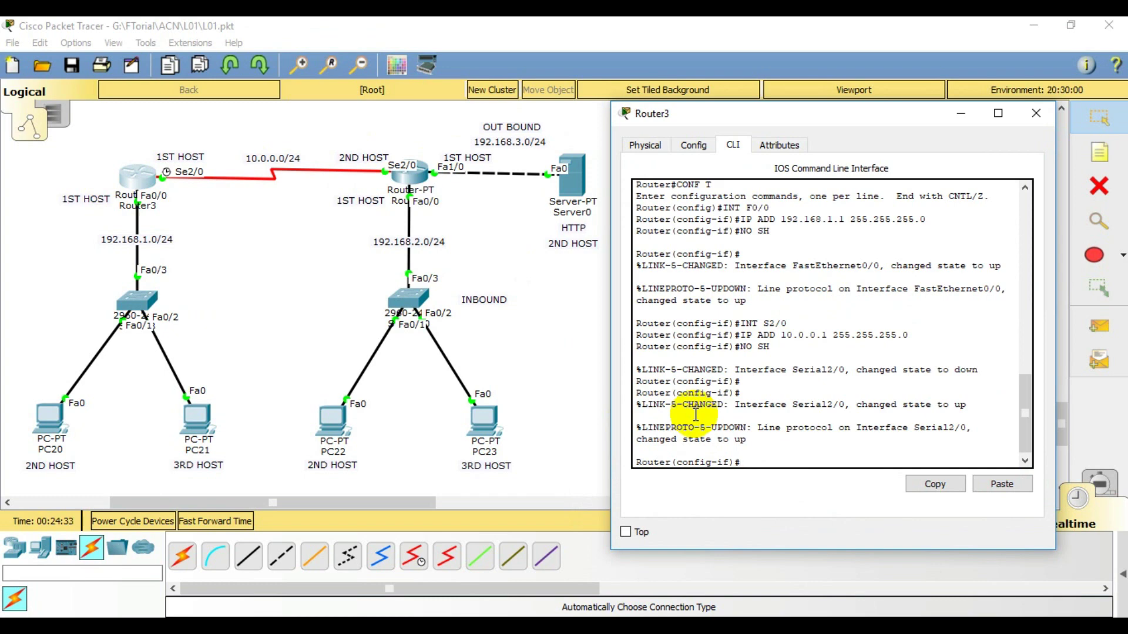
key("Return")
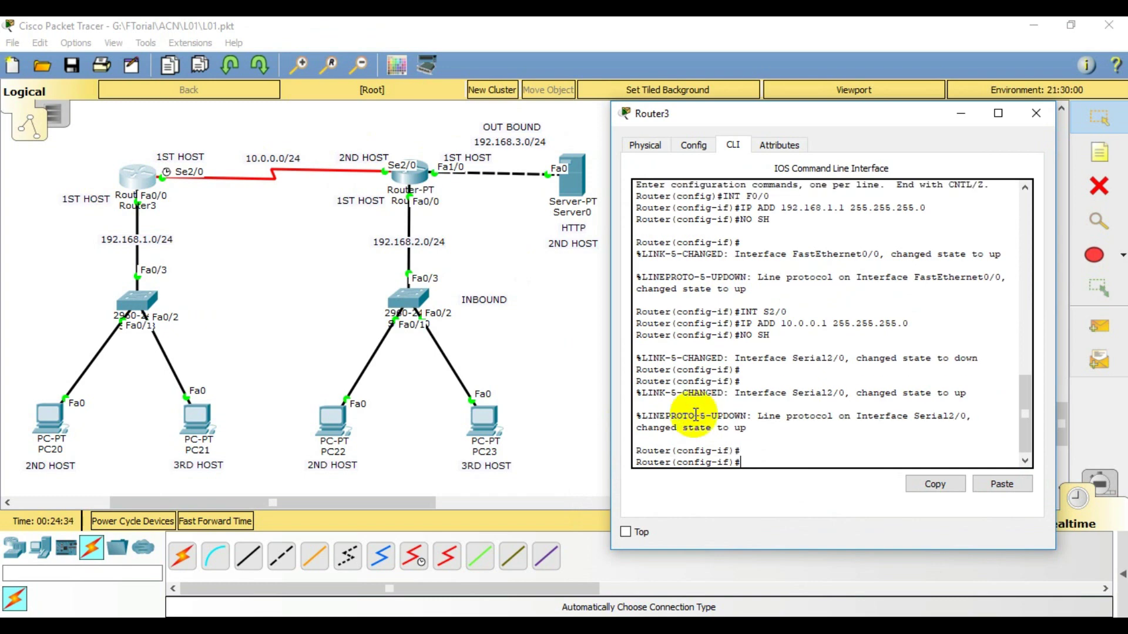
type("EX")
key("Return")
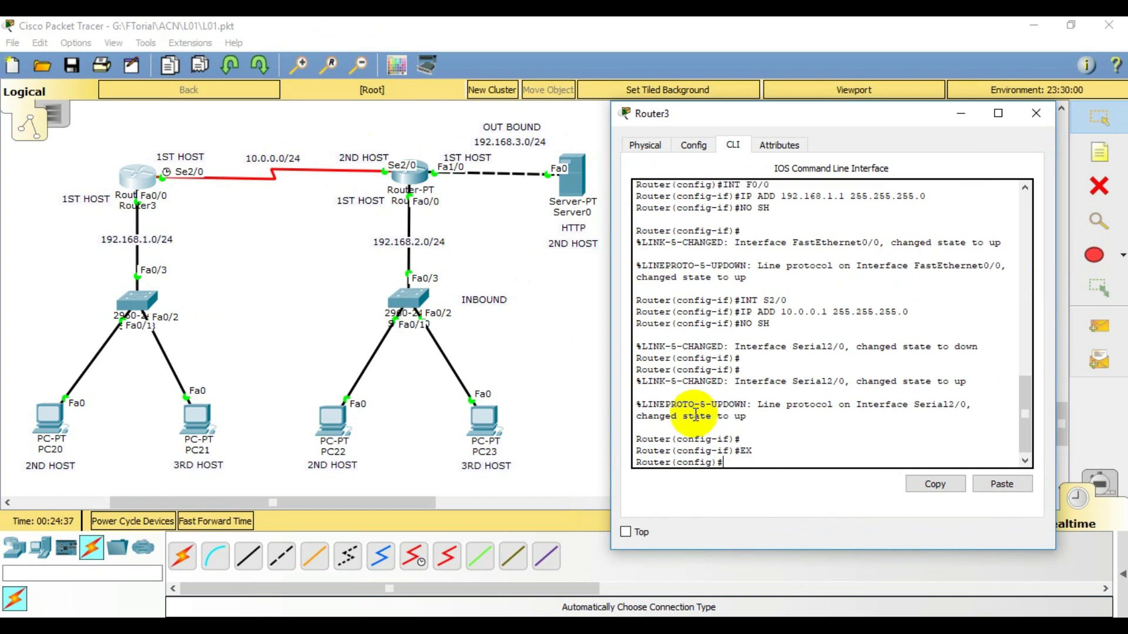
type("RO O 12")
key("Return")
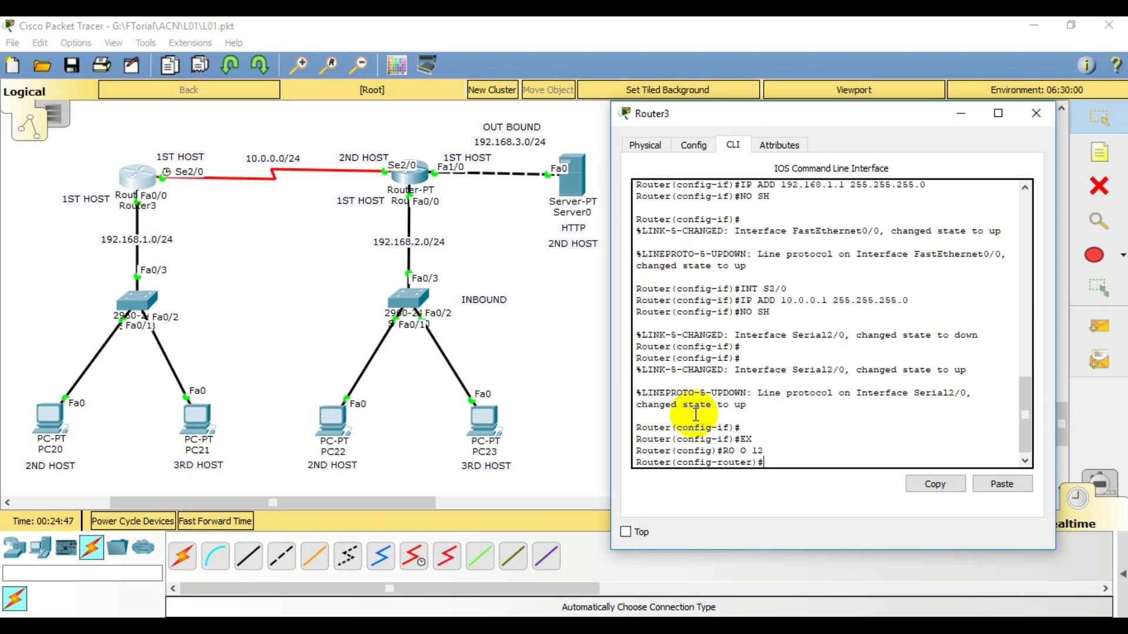
type("NET")
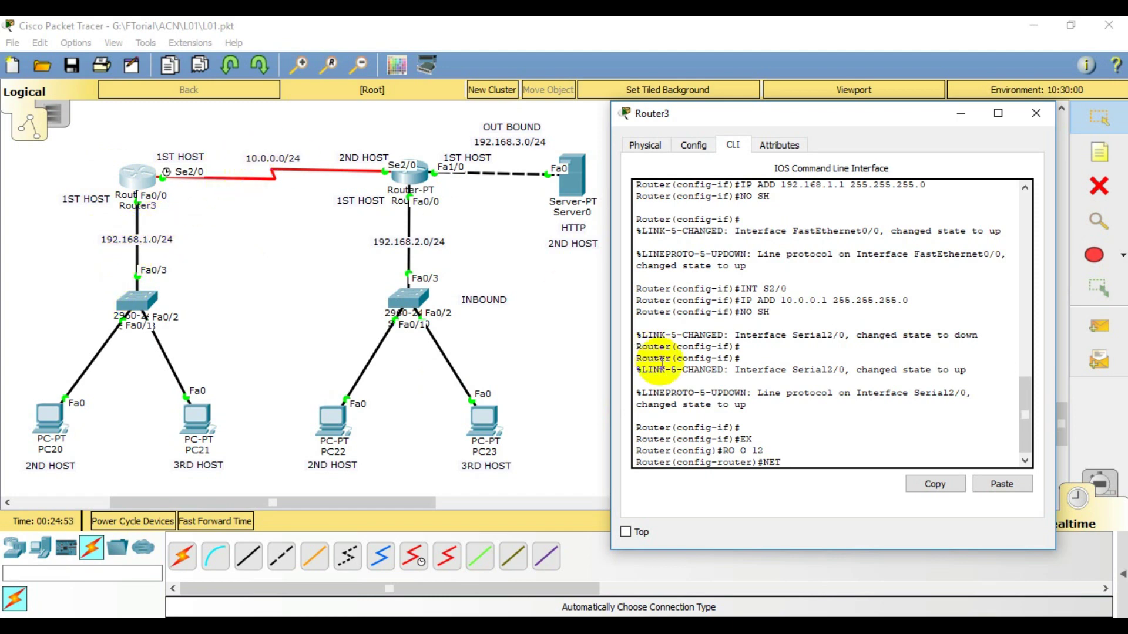
type(" 192.168.1.0 0.0.0.255")
Advertise 192.168.1.0 0.0.0.255 in area 3, then edit the recalled line to 10.0.0.0 area 0.
type("AREA")
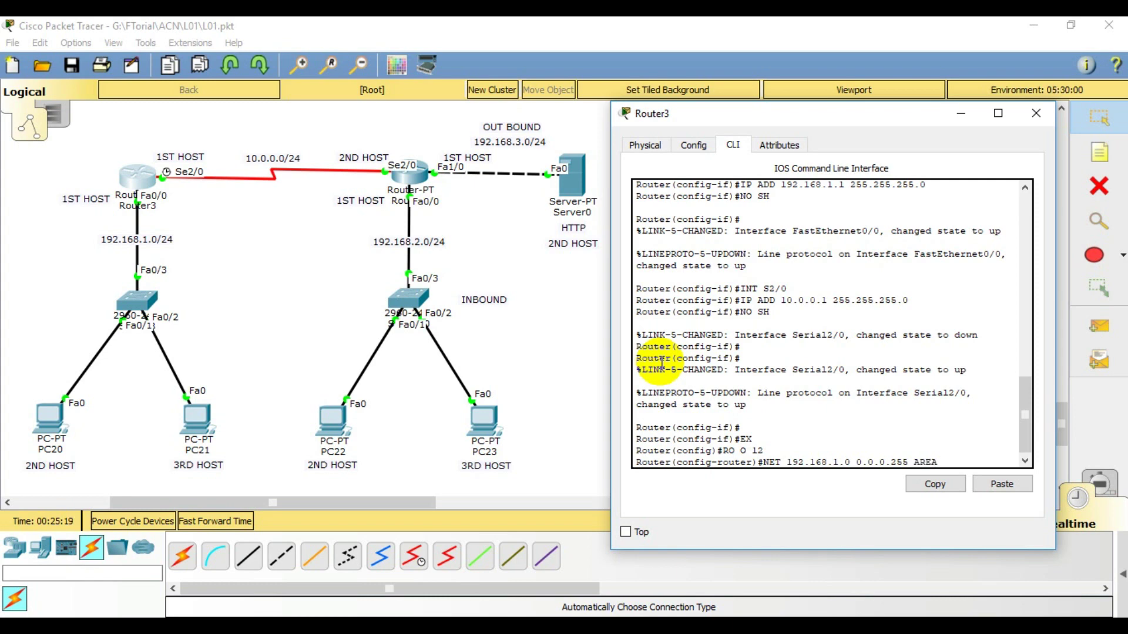
type(" 3")
key("Return")
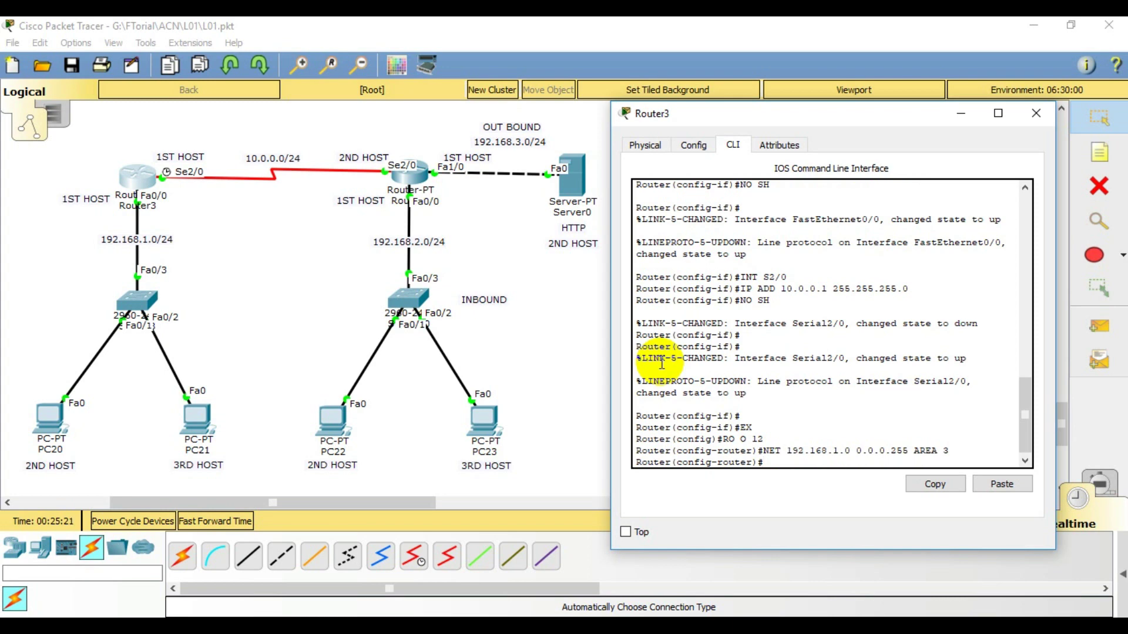
key("Up")
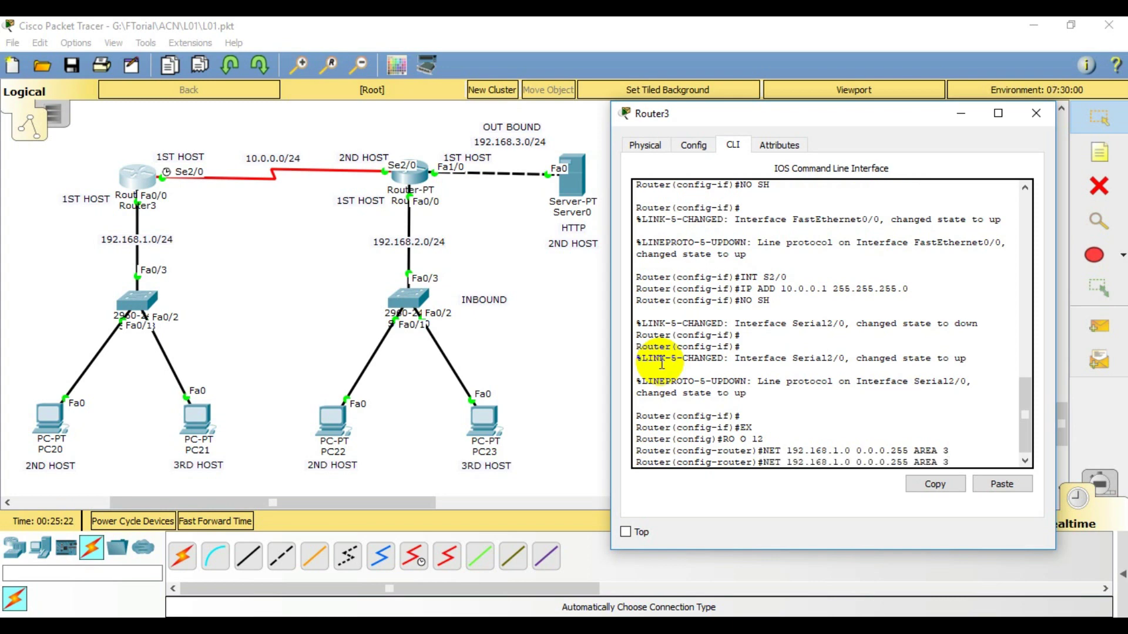
key("BackSpace")
type("0")
key("BackSpace")
key("BackSpace")
key("BackSpace")
key("BackSpace")
key("BackSpace")
key("BackSpace")
key("BackSpace")
key("BackSpace")
key("BackSpace")
type("10.0.0")
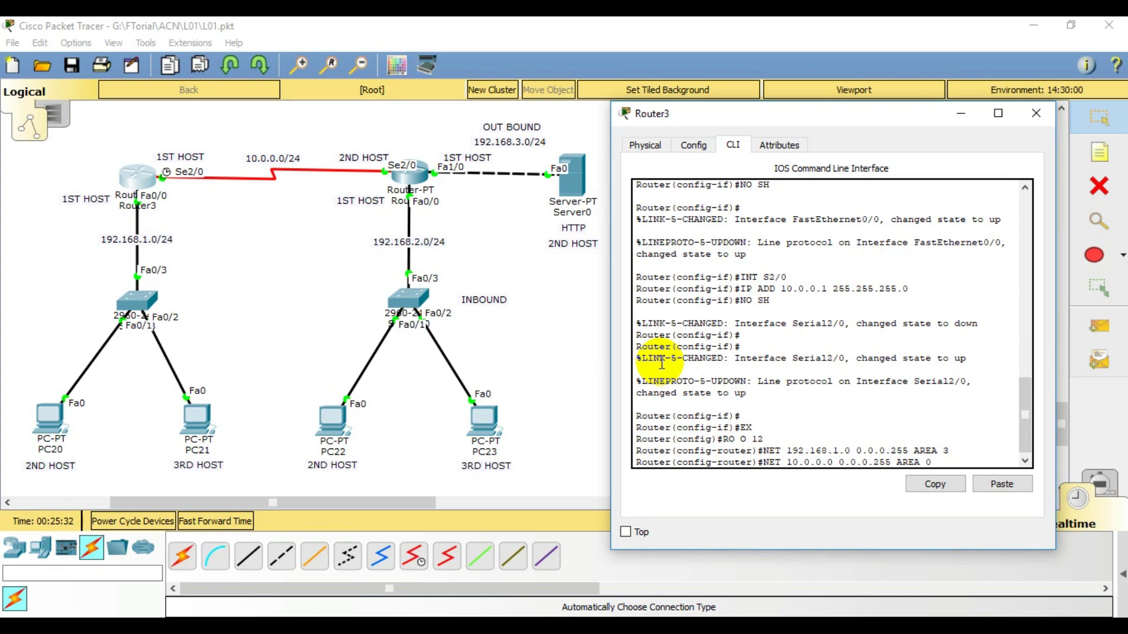
key("Return")
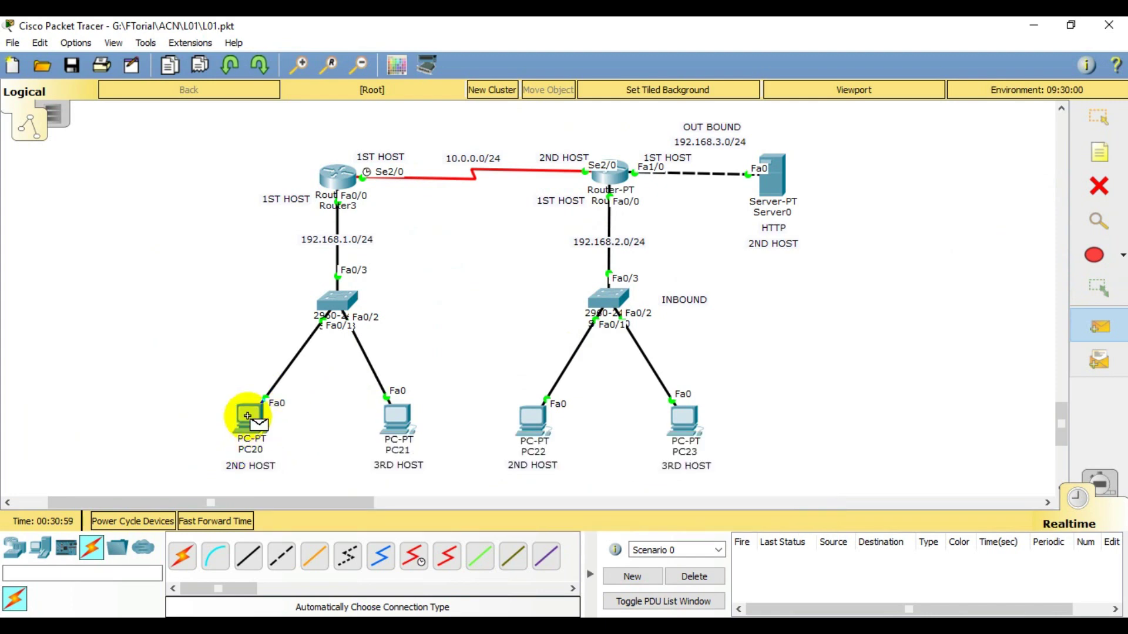
Send simple PDU pings from PC20 and PC21 to Server0.
left_click(776, 187)
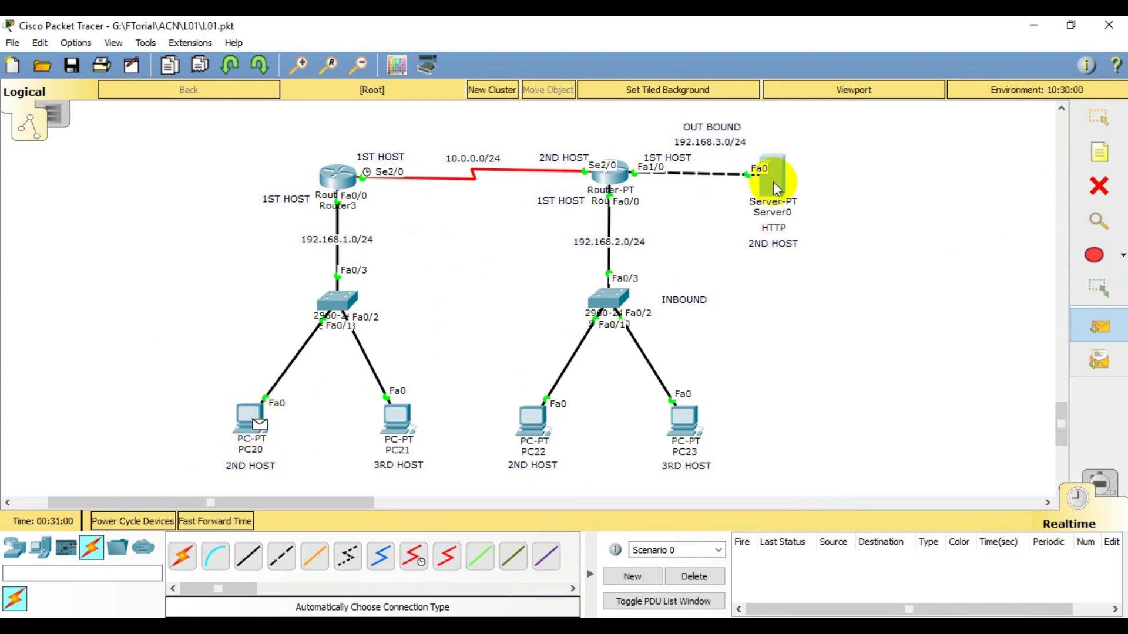
left_click(1099, 327)
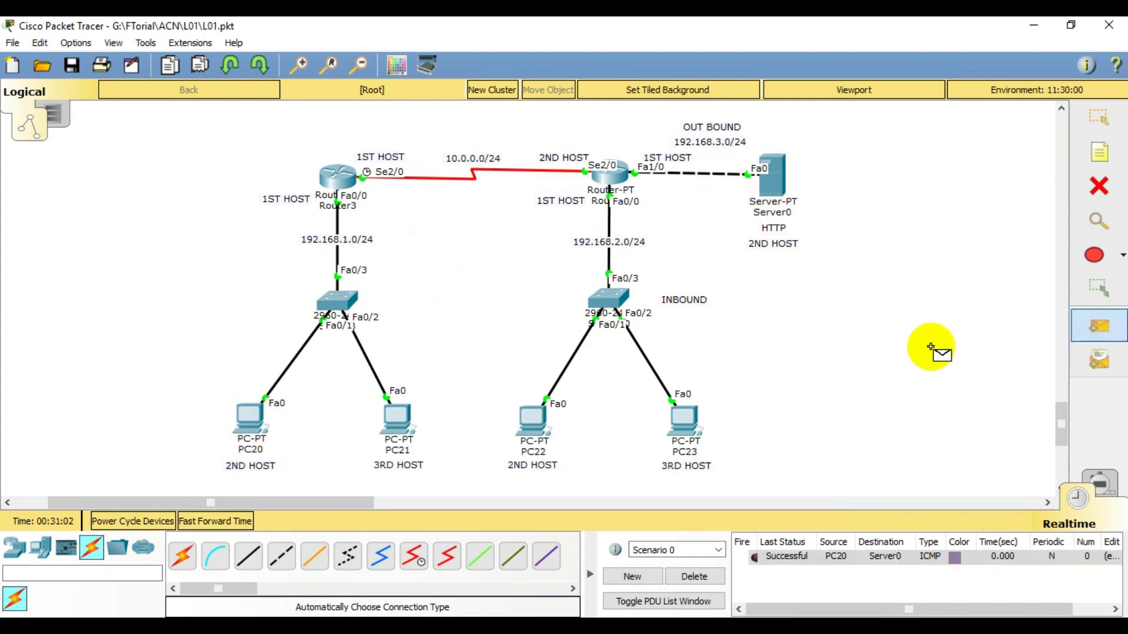
left_click(398, 422)
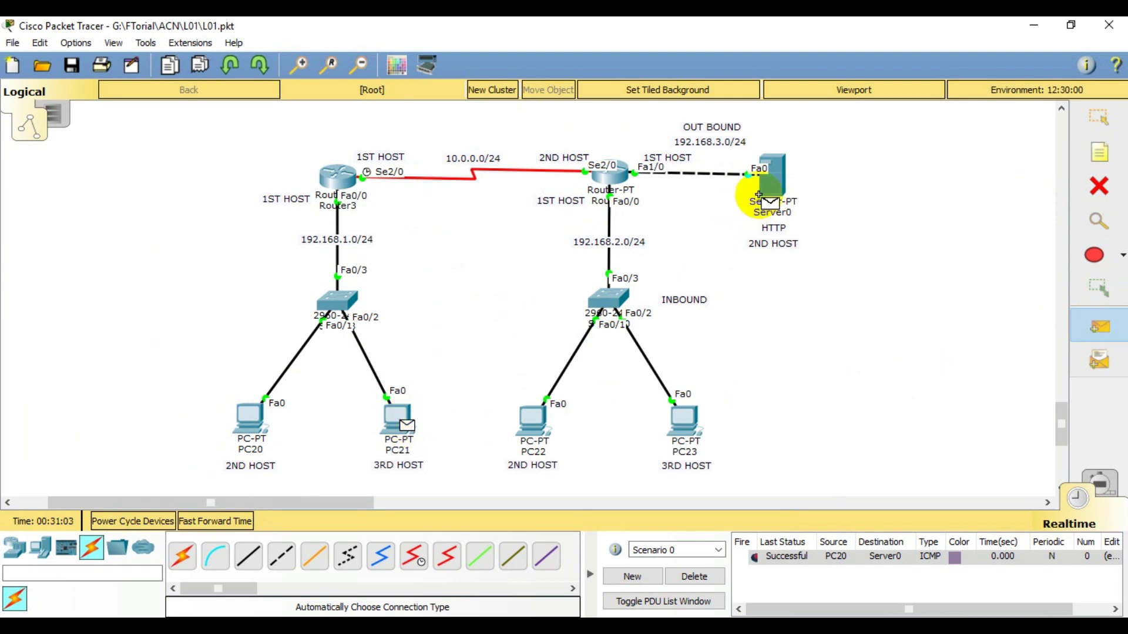
left_click(760, 195)
Ping PC20 to PC23 and PC22 to Server0, confirm success, then delete the test pings.
left_click(1100, 326)
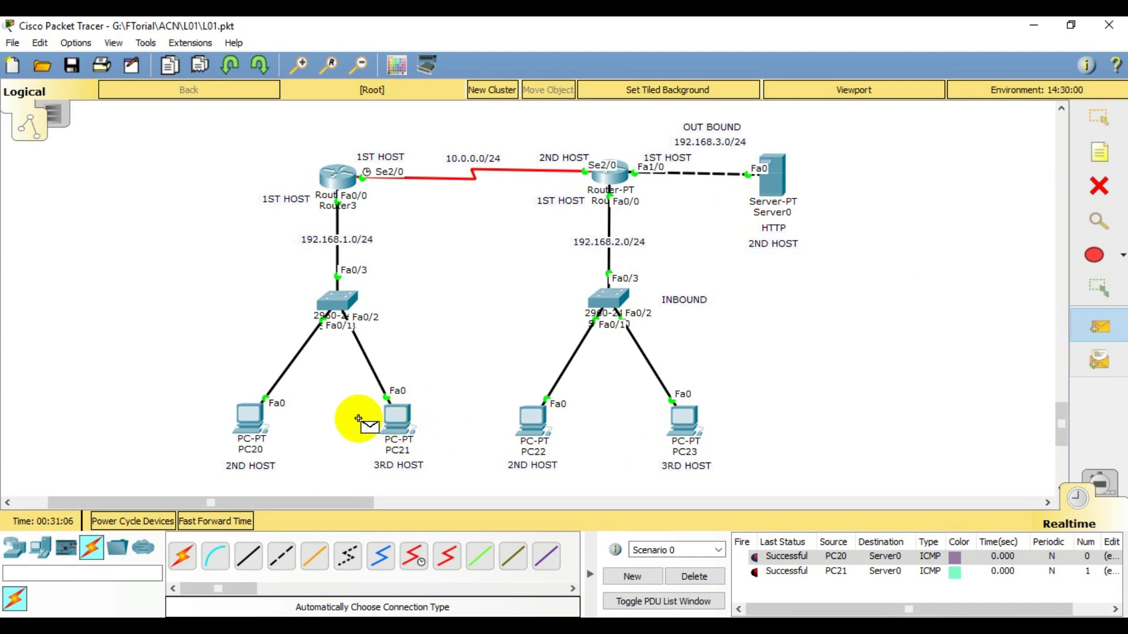
left_click(250, 421)
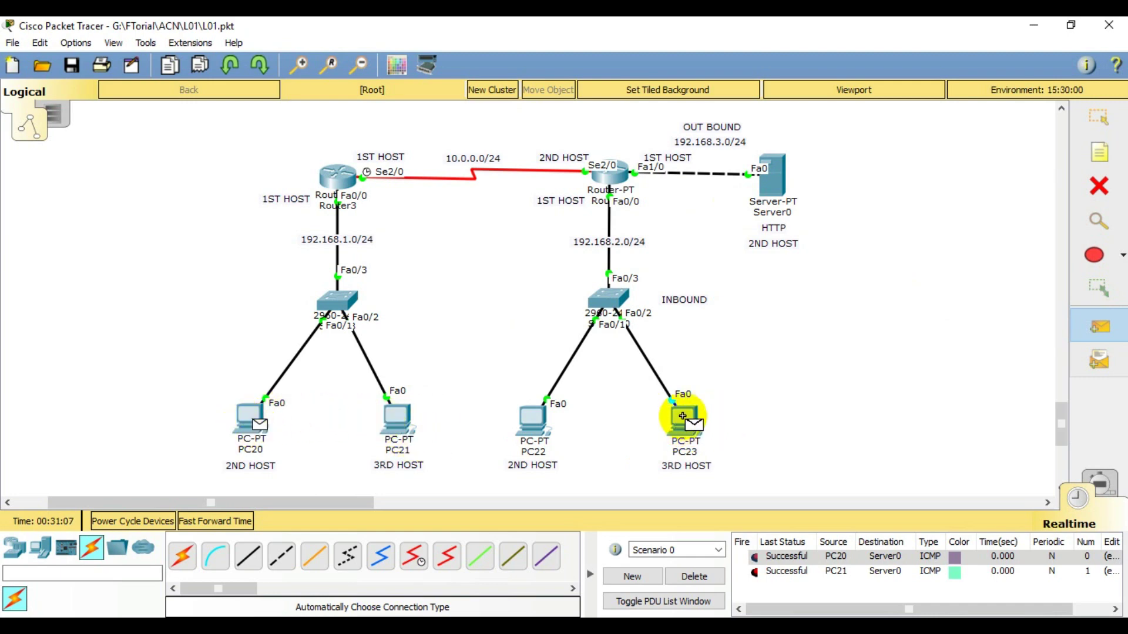
left_click(682, 416)
left_click(1098, 329)
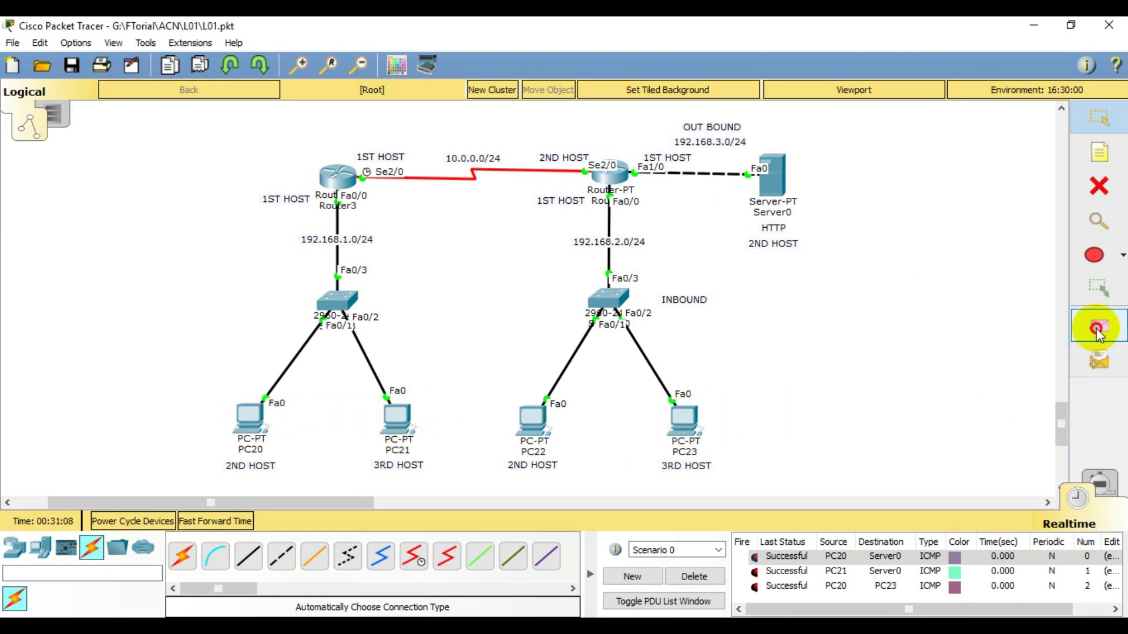
left_click(533, 420)
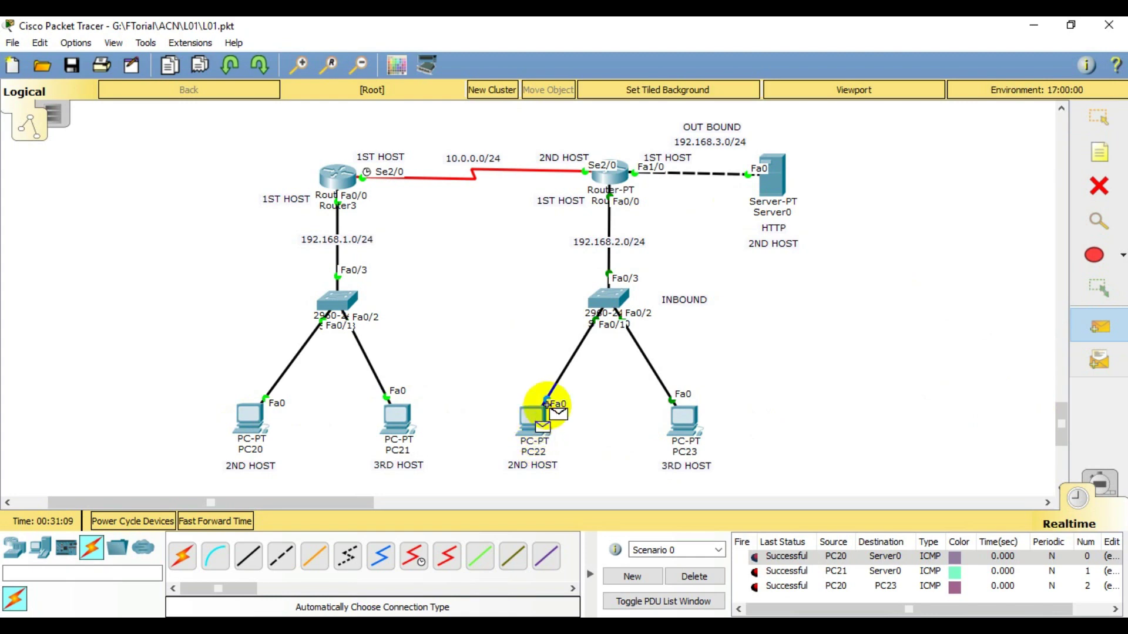
left_click(770, 185)
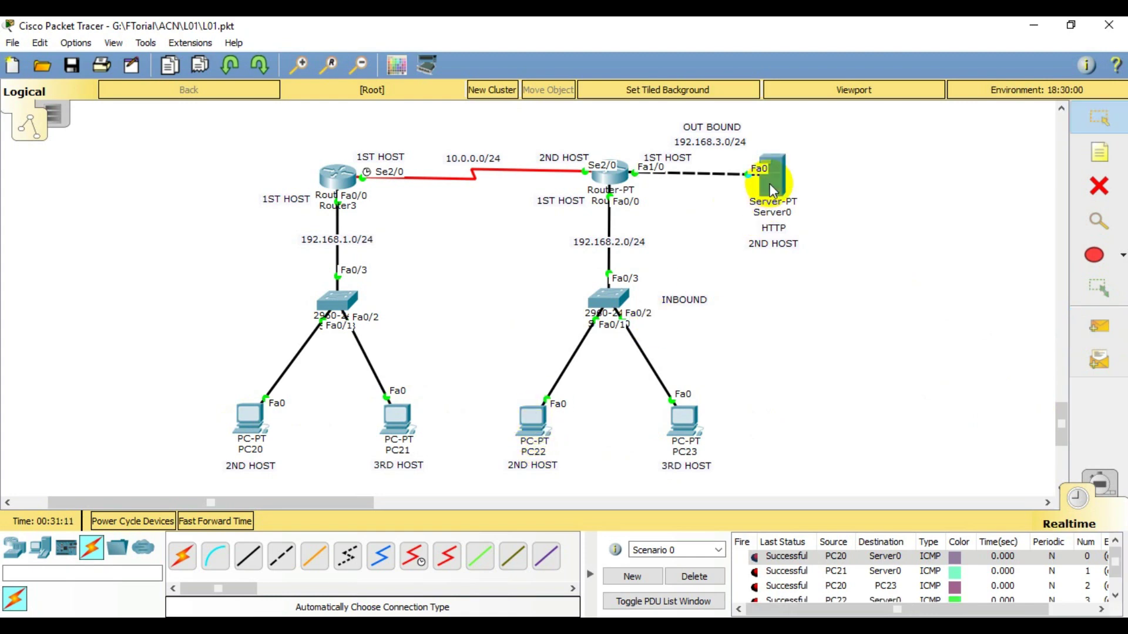
left_click(695, 578)
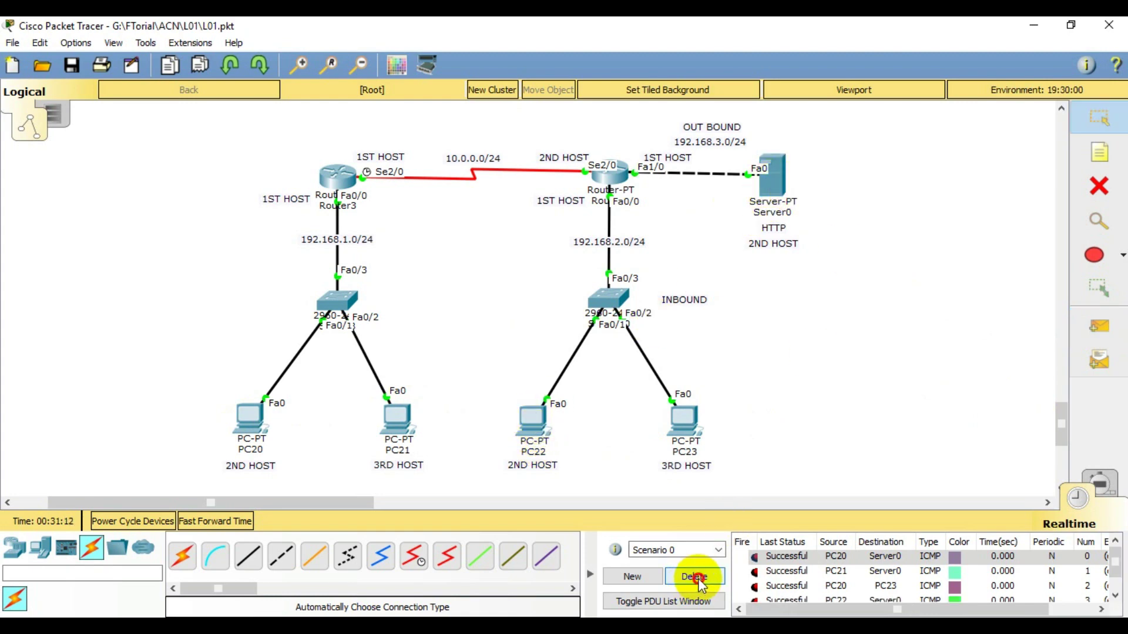